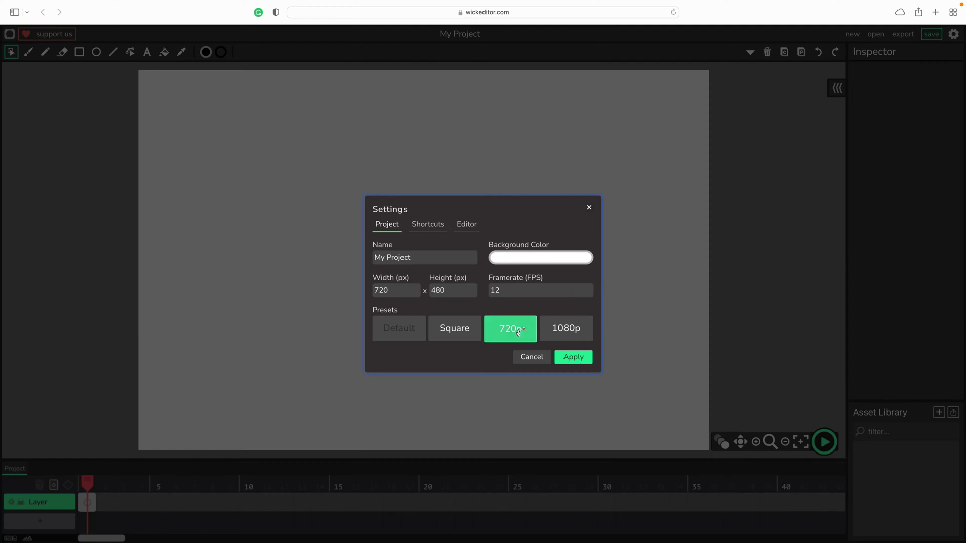
- Apply the 720p preset and a medium pink background color to the project and fit the canvas in view
click(514, 335)
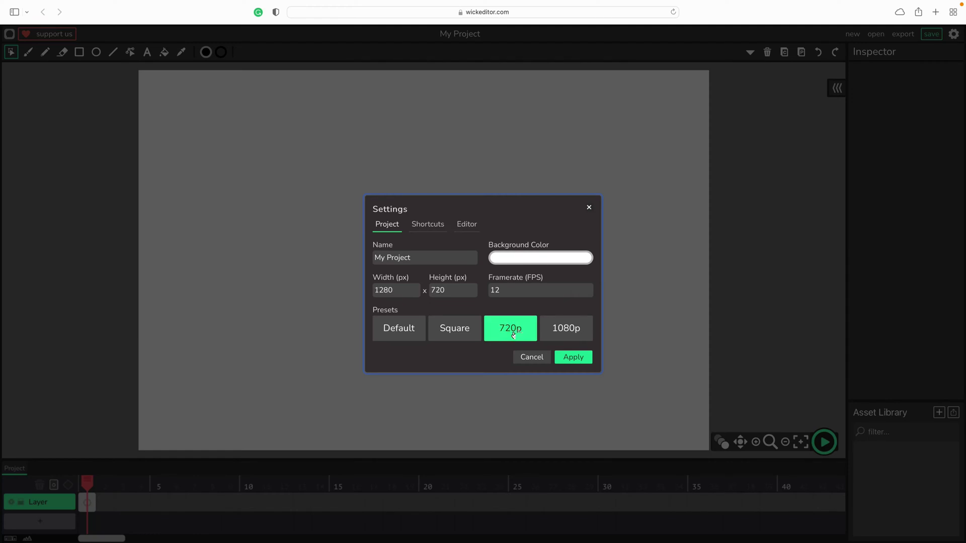
click(514, 259)
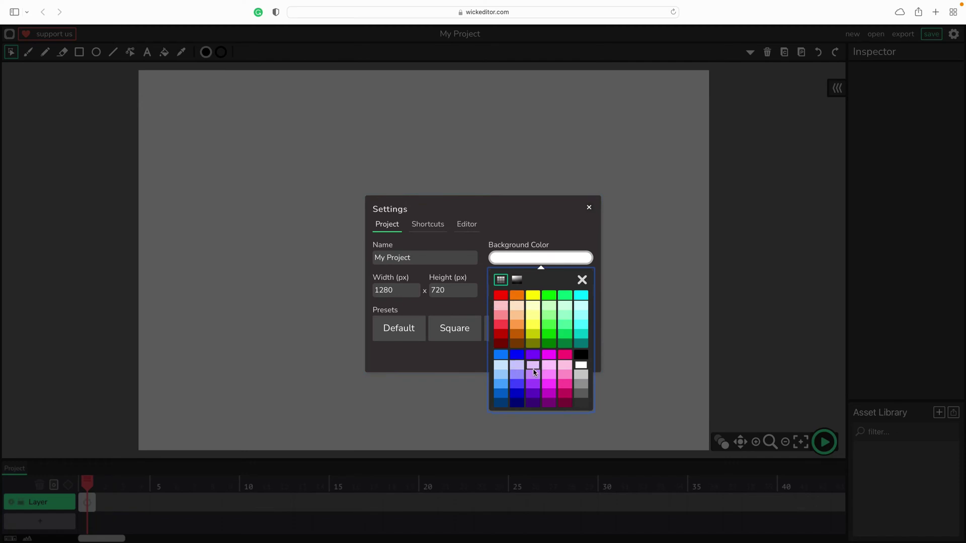
click(565, 375)
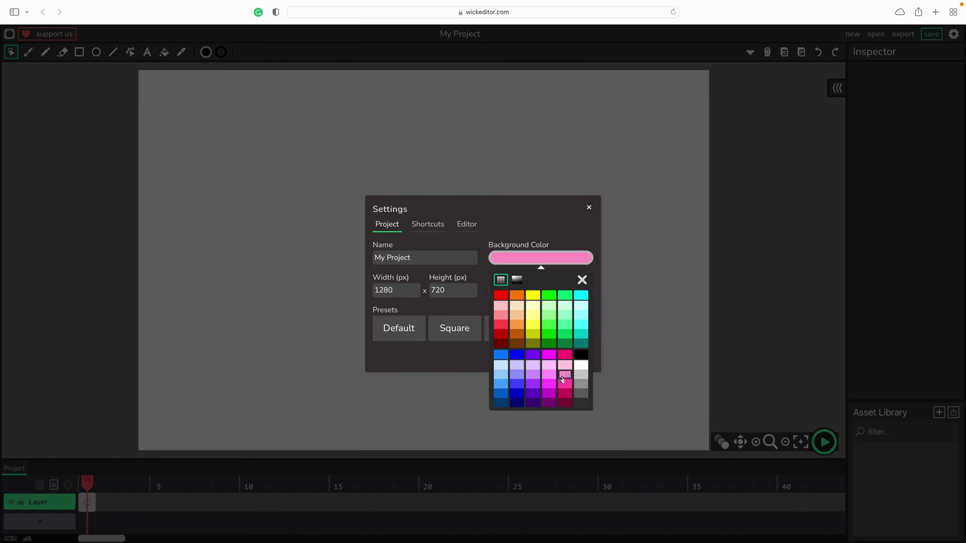
click(563, 232)
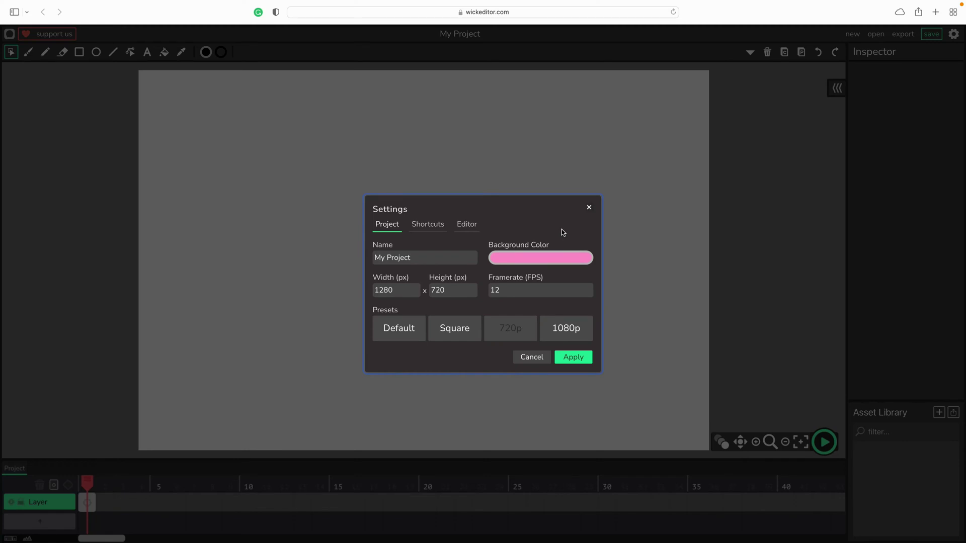
click(573, 358)
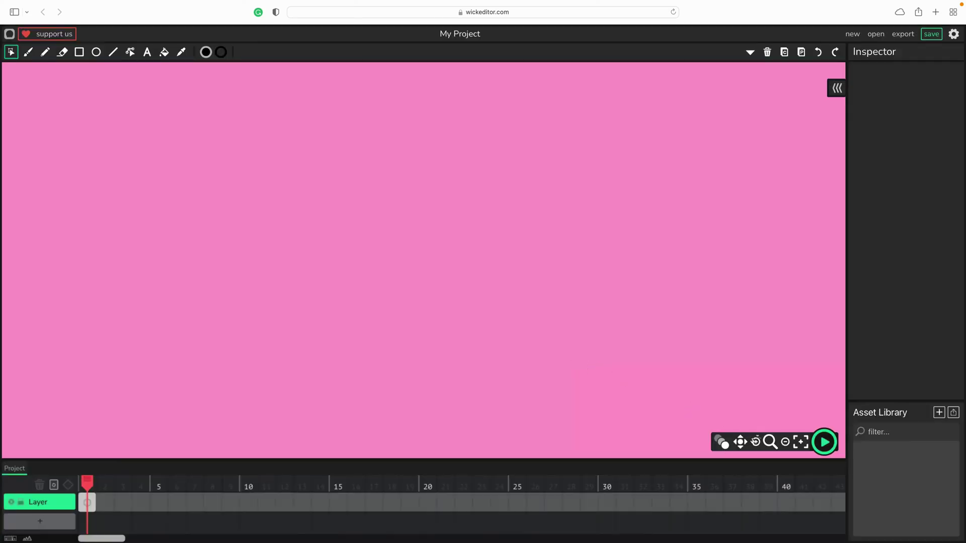
click(786, 442)
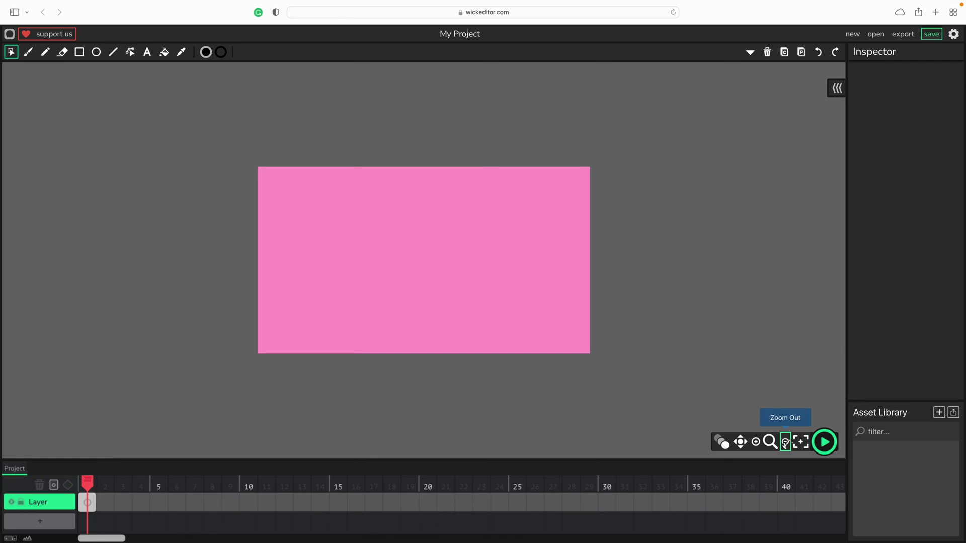
click(797, 443)
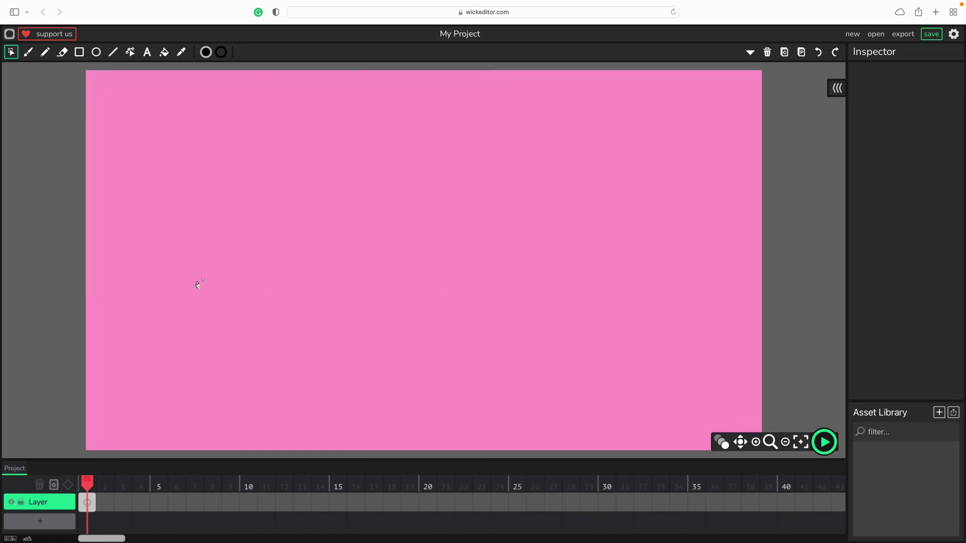
- Add a text object reading "Text" in the upper-left part of the canvas and enlarge the timeline area
click(146, 52)
click(268, 218)
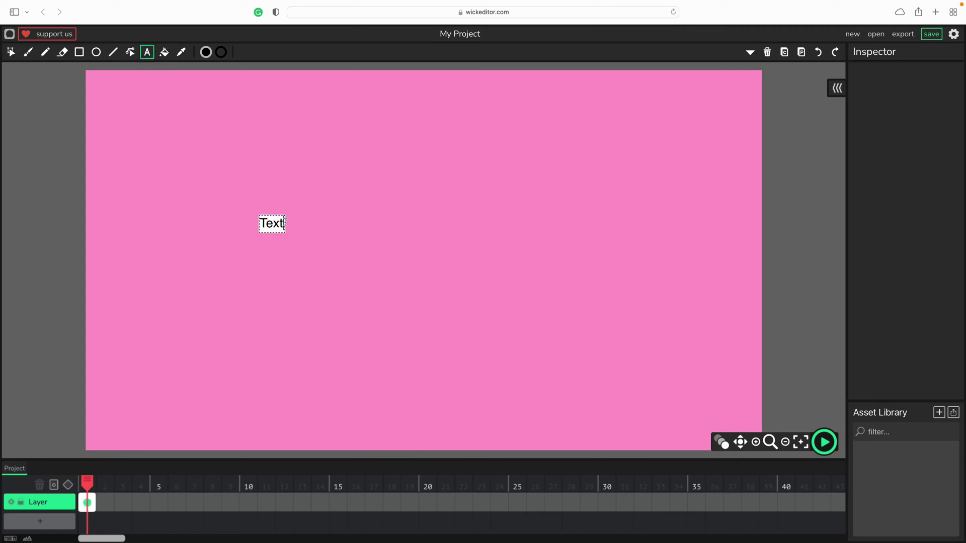
click(262, 224)
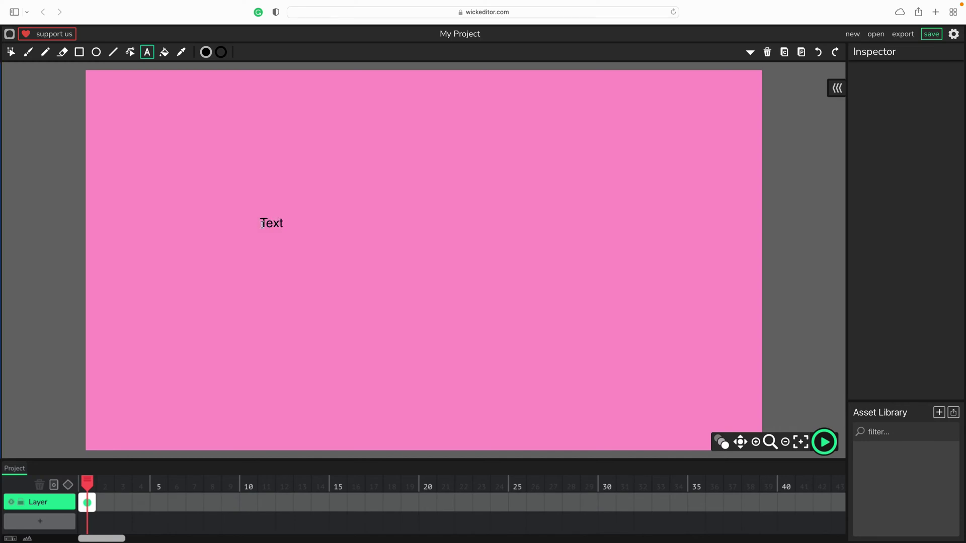
click(262, 224)
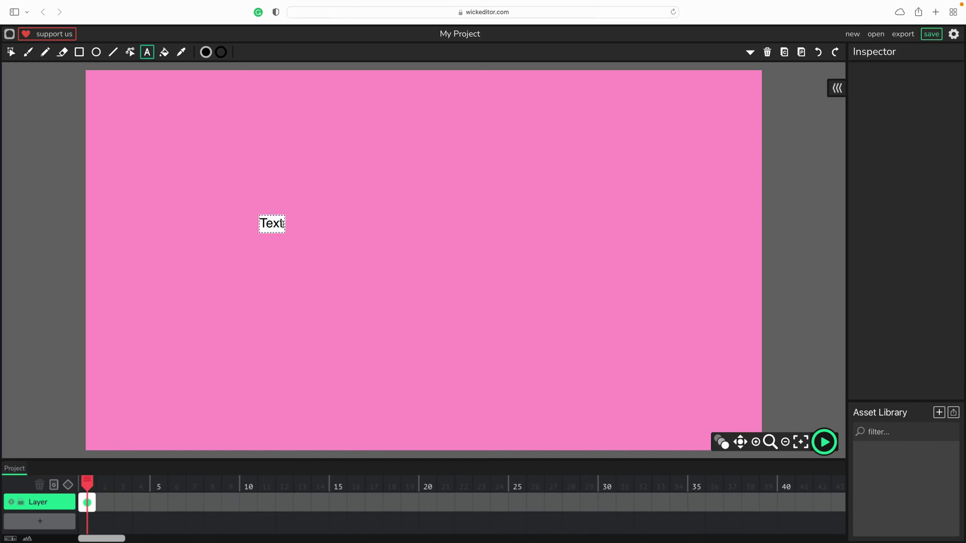
drag(281, 224, 261, 224)
drag(269, 461, 271, 401)
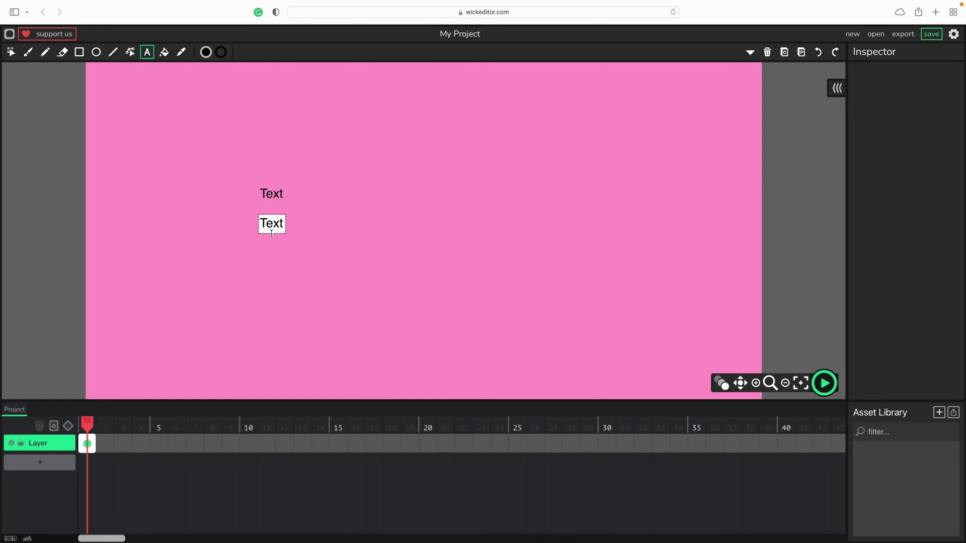
click(272, 193)
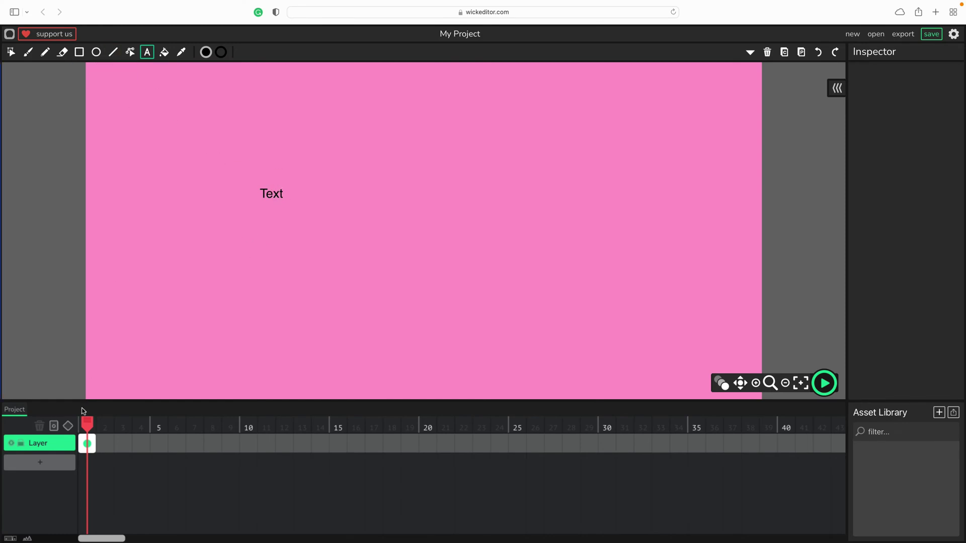
- Add a second layer named Animation and place a text object reading "Animation" on its first frame
click(53, 463)
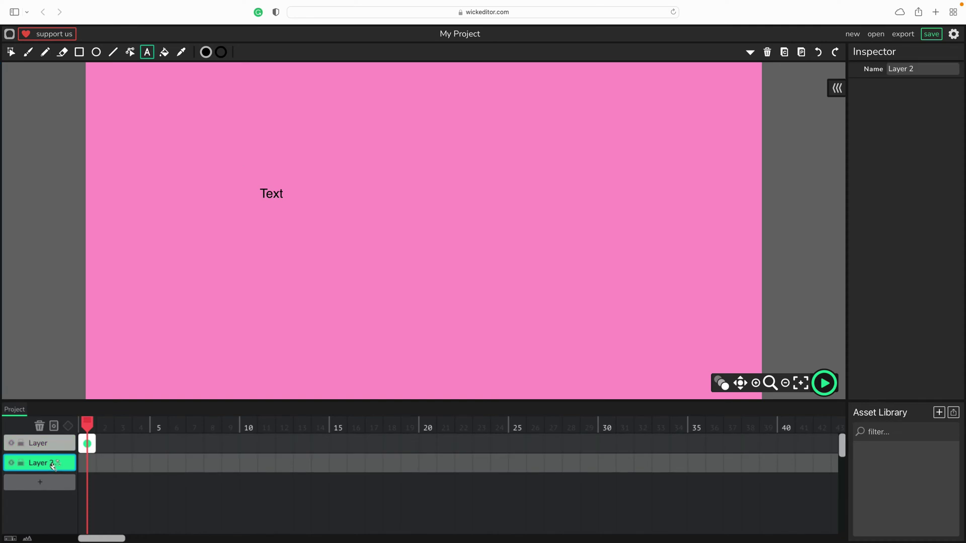
click(87, 464)
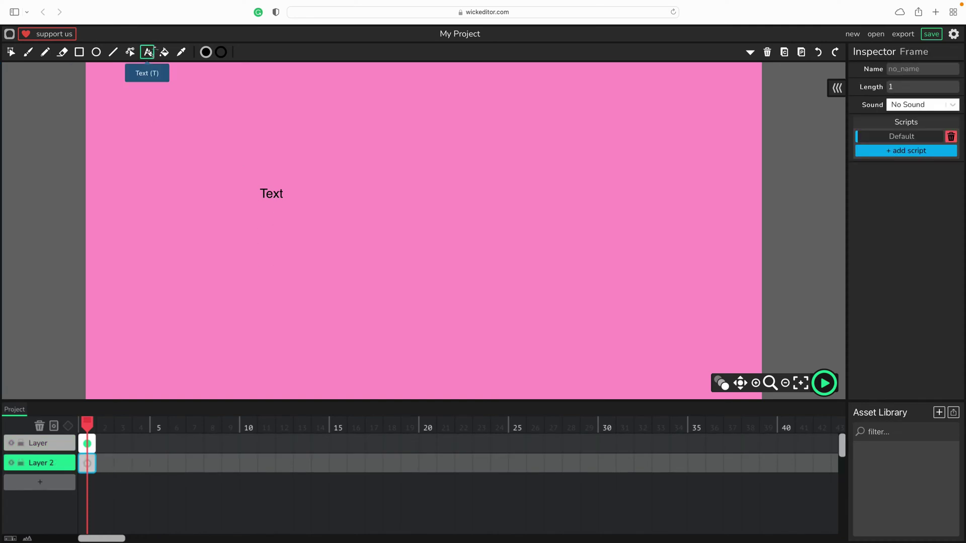
click(357, 201)
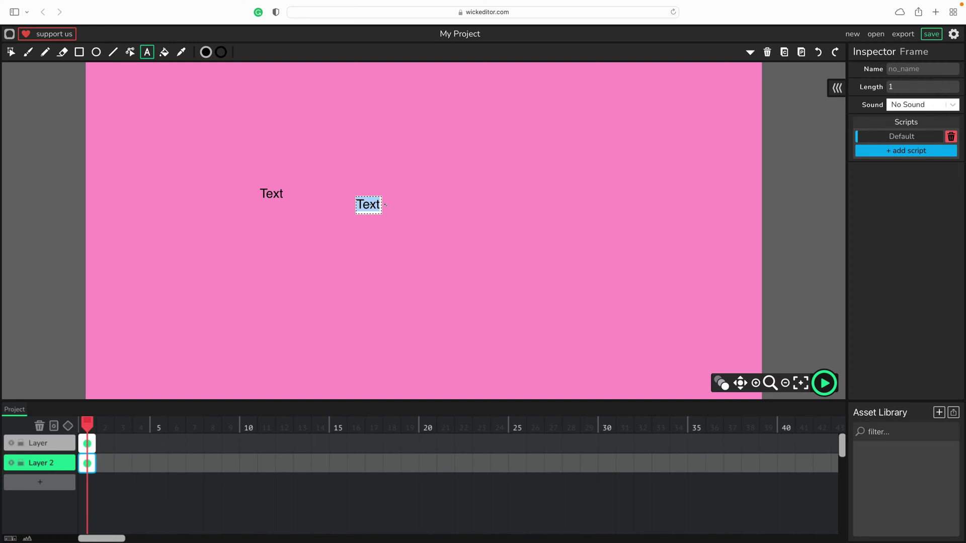
text(Animation)
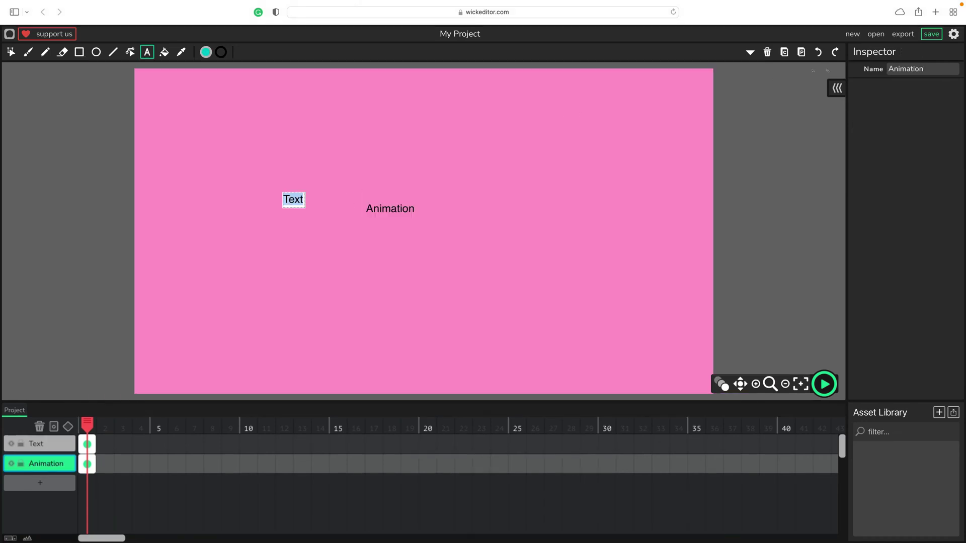
- Show the Outliner, select the text object on the Animation layer and set its fill color to light cyan
click(837, 88)
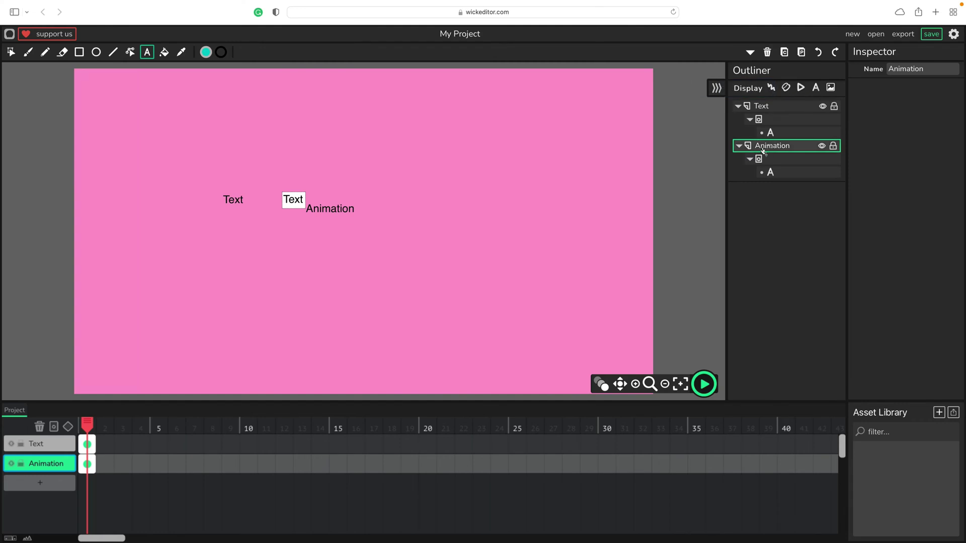
click(788, 173)
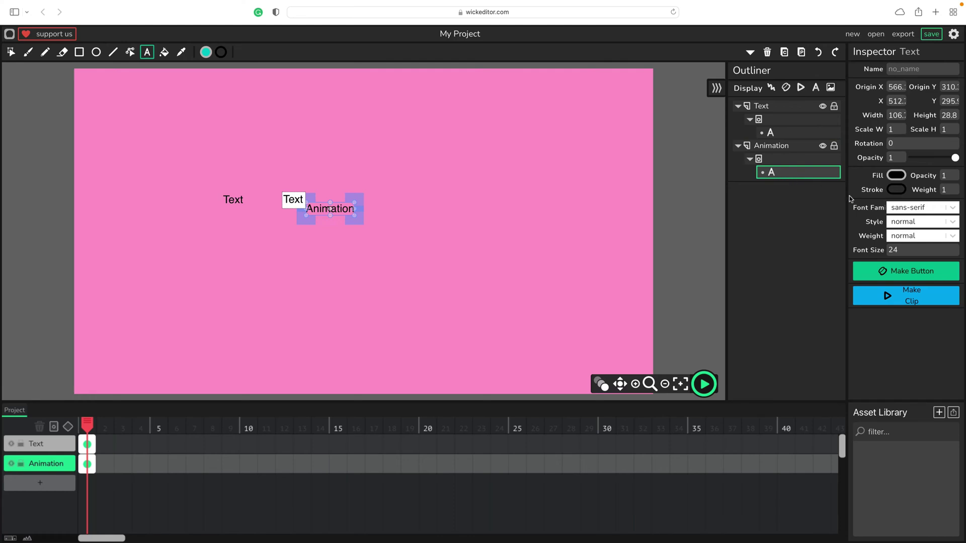
click(897, 176)
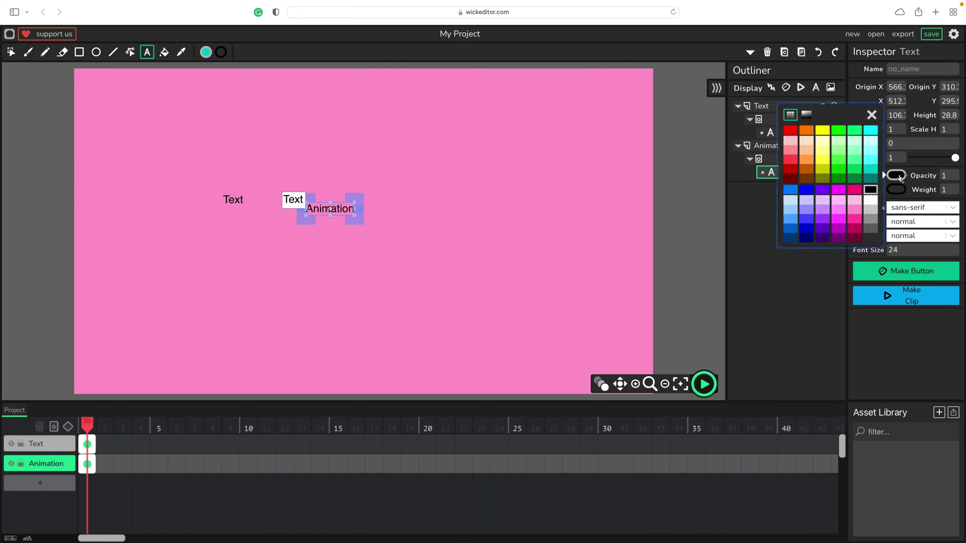
click(872, 171)
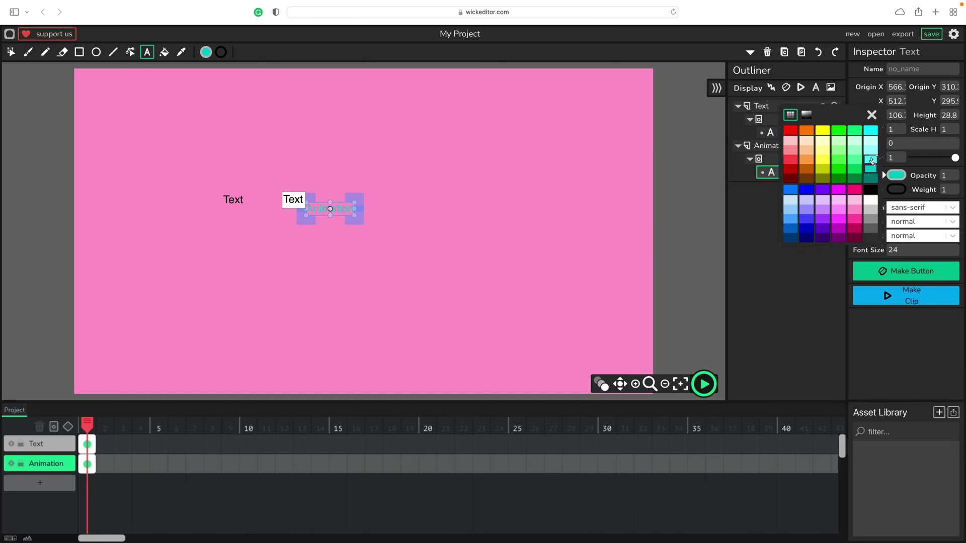
click(872, 161)
- Try the Allerta Stencil font on the Animation text and settle on Arvo as its font family
click(919, 206)
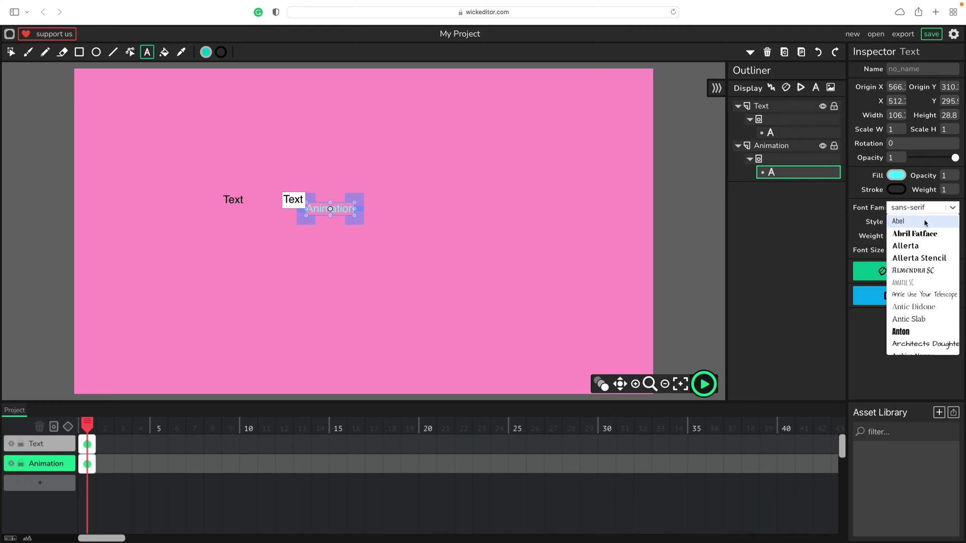
click(921, 258)
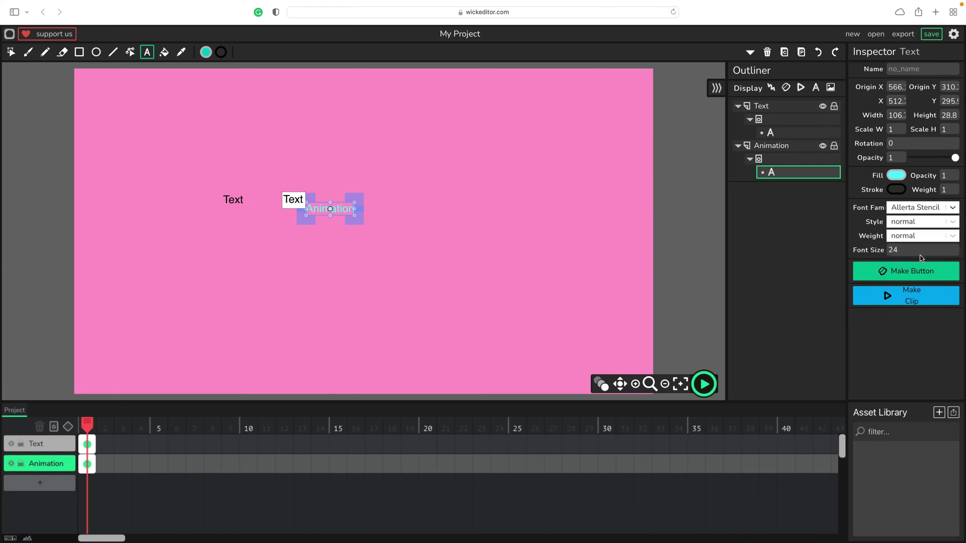
click(952, 209)
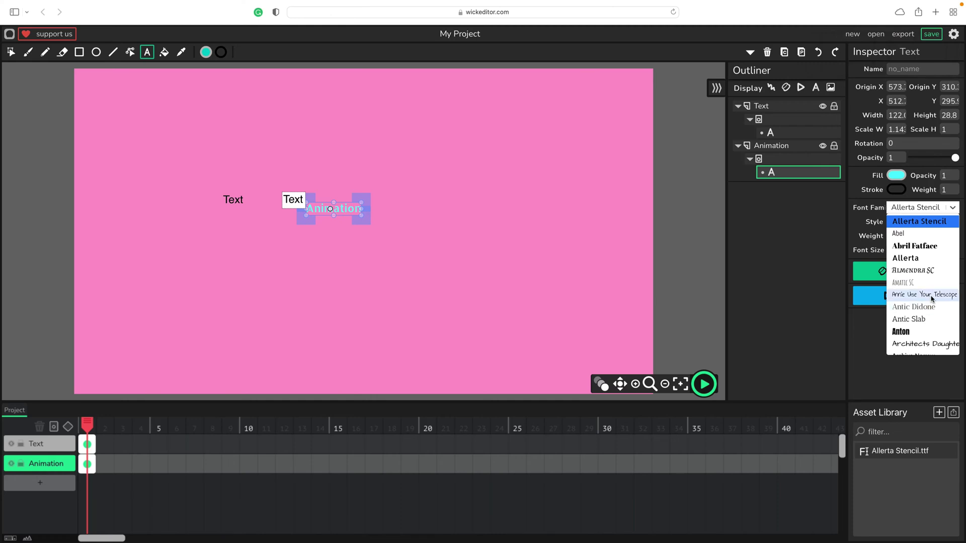
scroll(931, 299, down, 5)
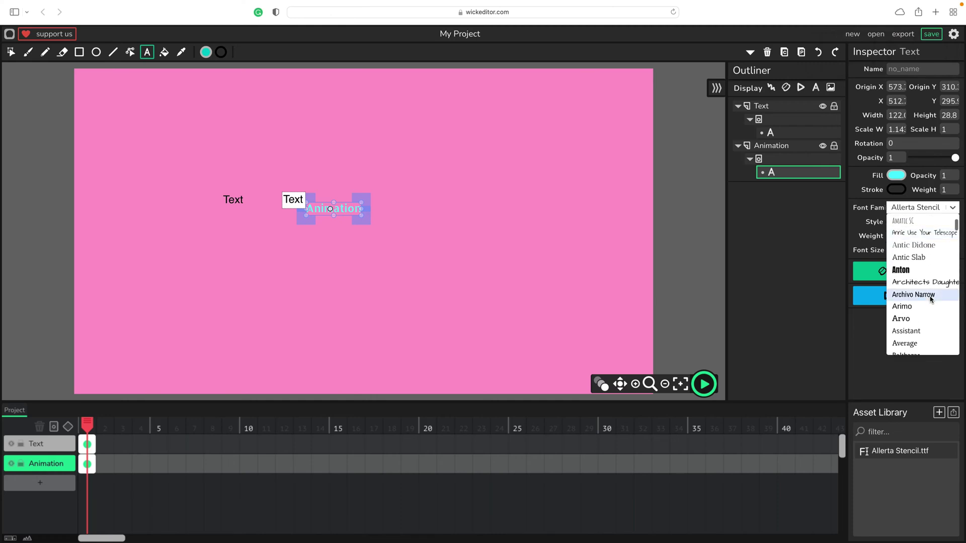
click(921, 232)
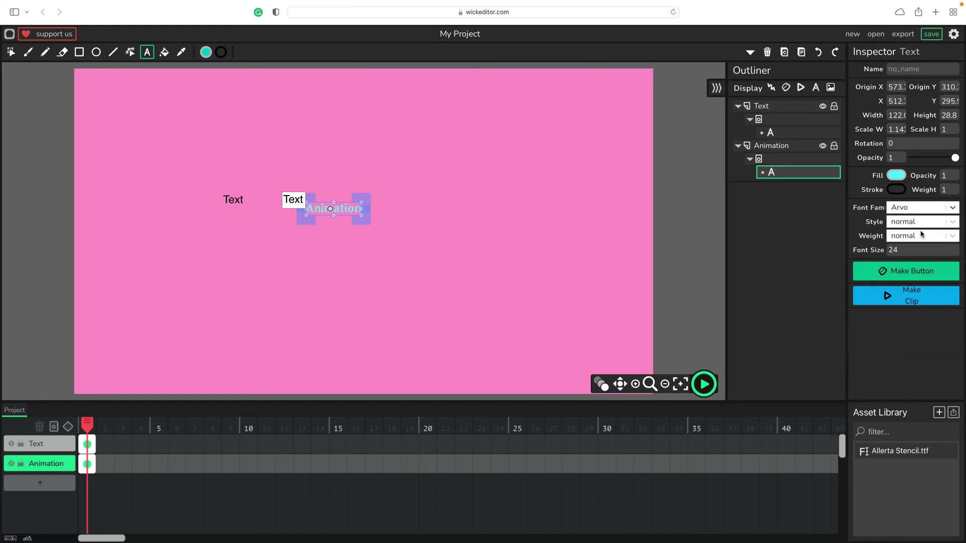
- Set the Animation text's font size to 200
click(923, 253)
drag(919, 252, 882, 252)
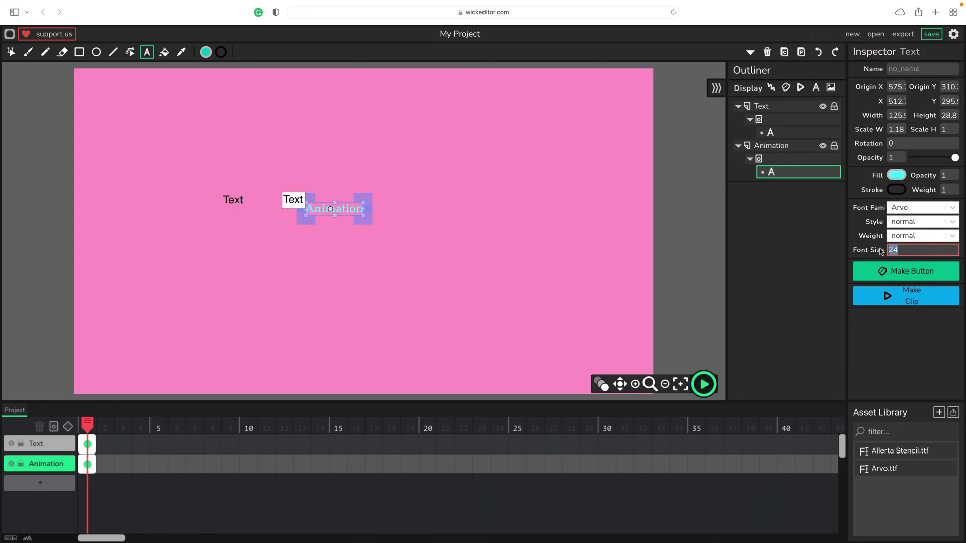
text(200)
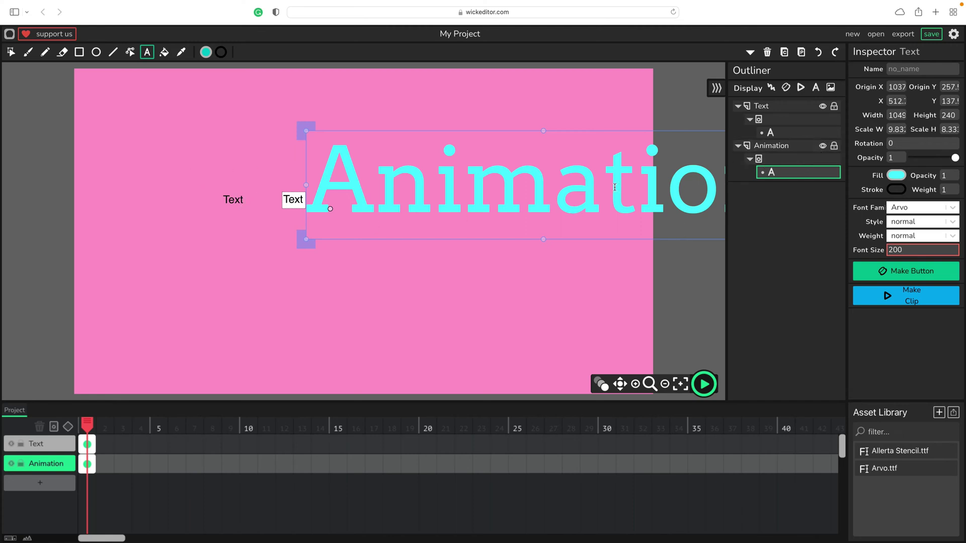
- Set the text object on the Text layer to the Annie Use Your Telescope font with a dark maroon fill
click(805, 133)
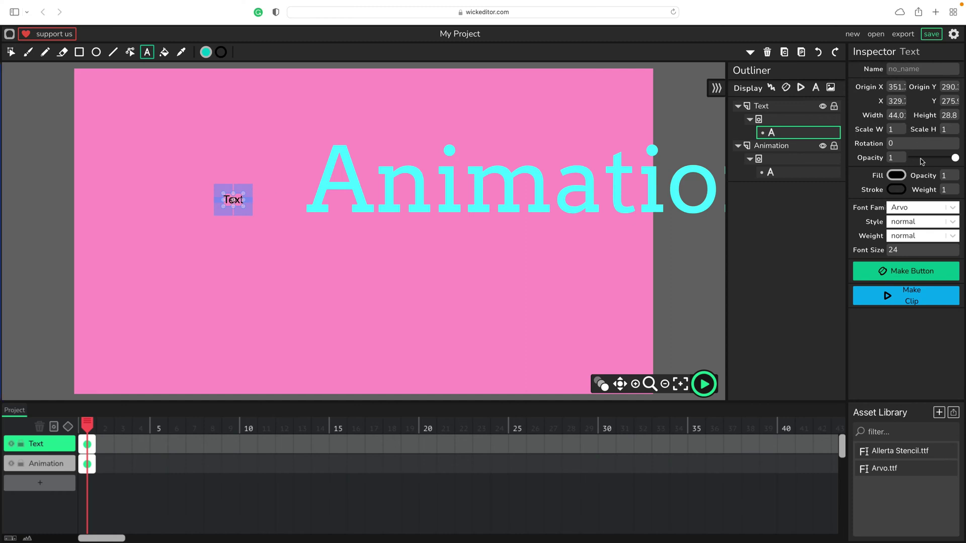
click(952, 210)
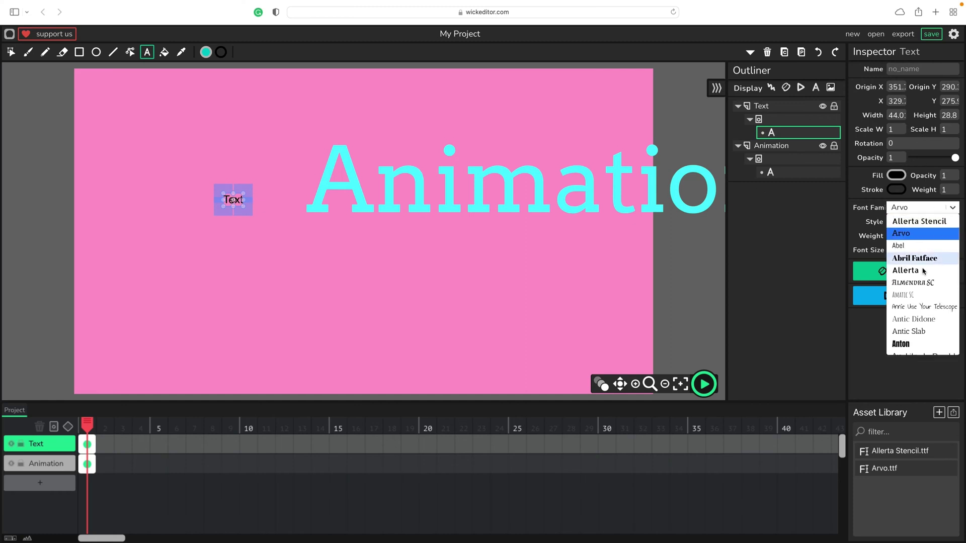
click(916, 307)
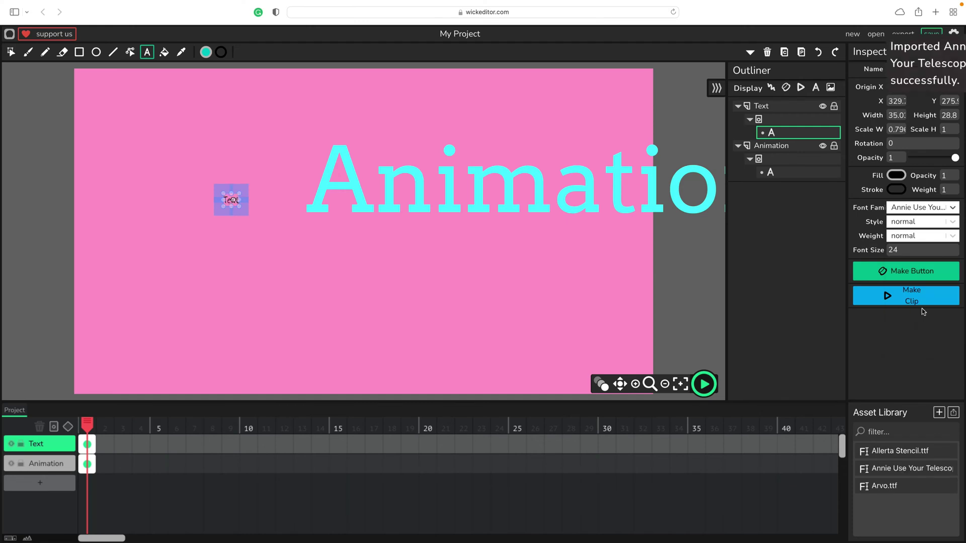
click(898, 175)
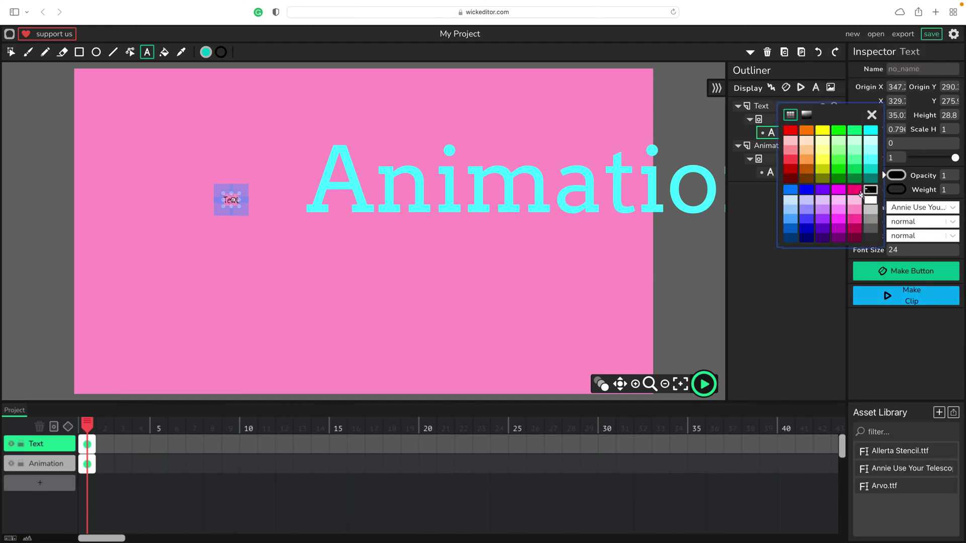
click(855, 238)
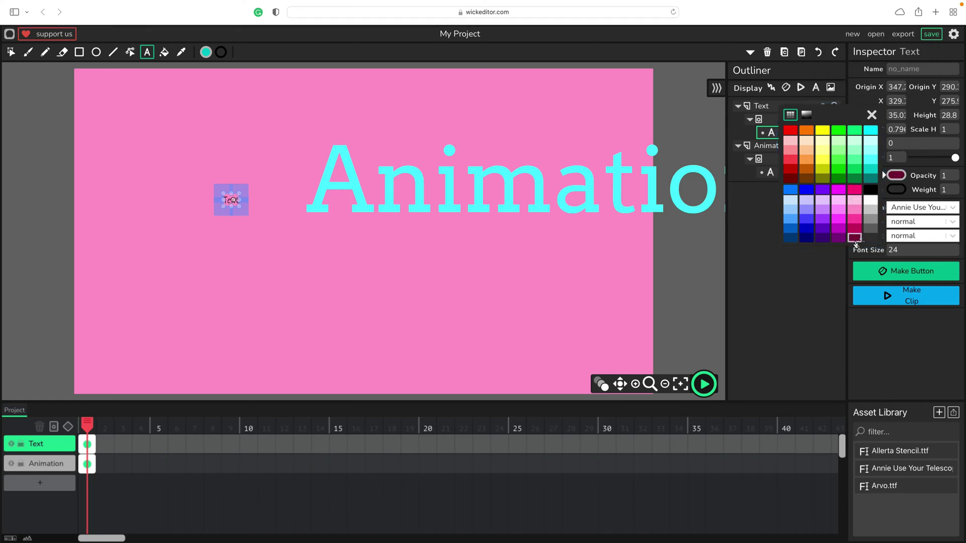
- Set the font size of the text object on the Text layer to 200
click(927, 251)
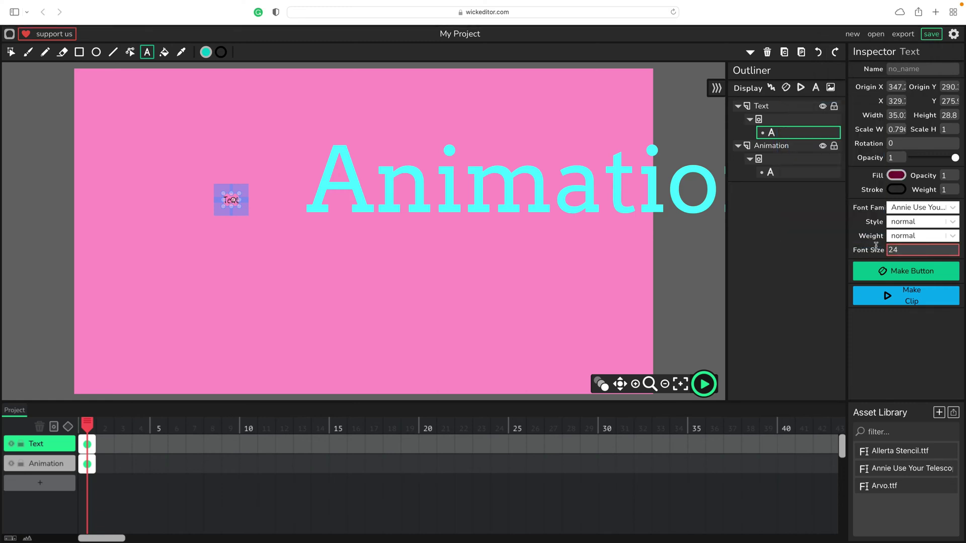
text(20)
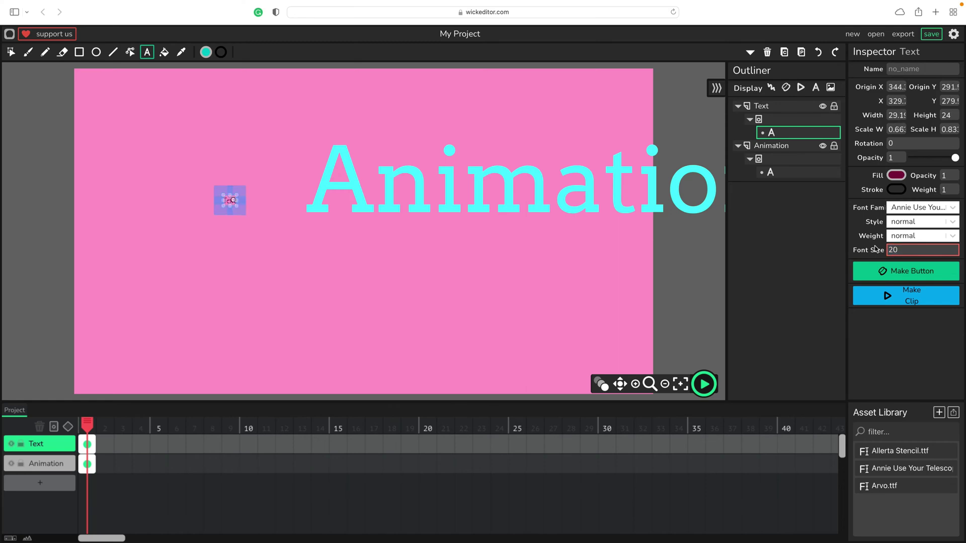
text(0)
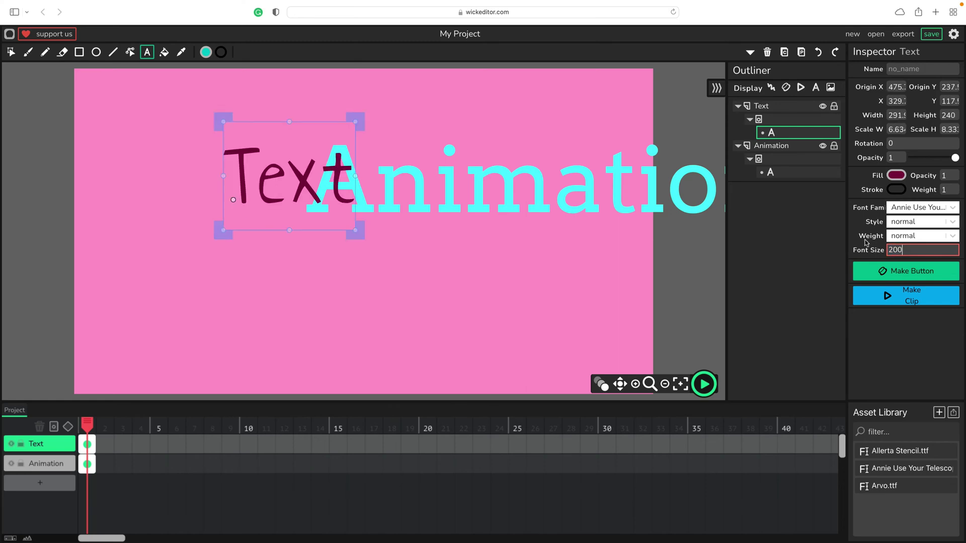
- Set the font size of the Text word to 500 and hide the Outliner
drag(912, 249, 877, 248)
text(500)
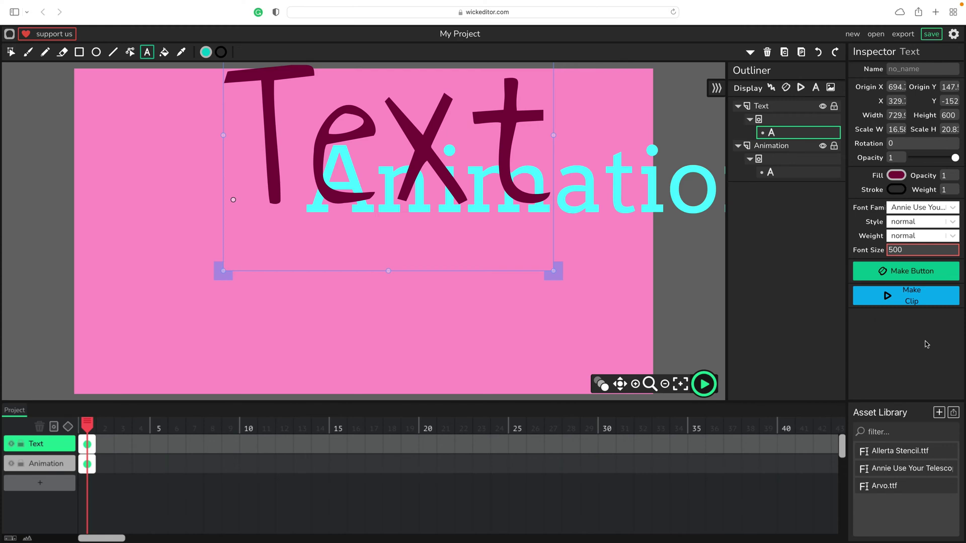
click(716, 88)
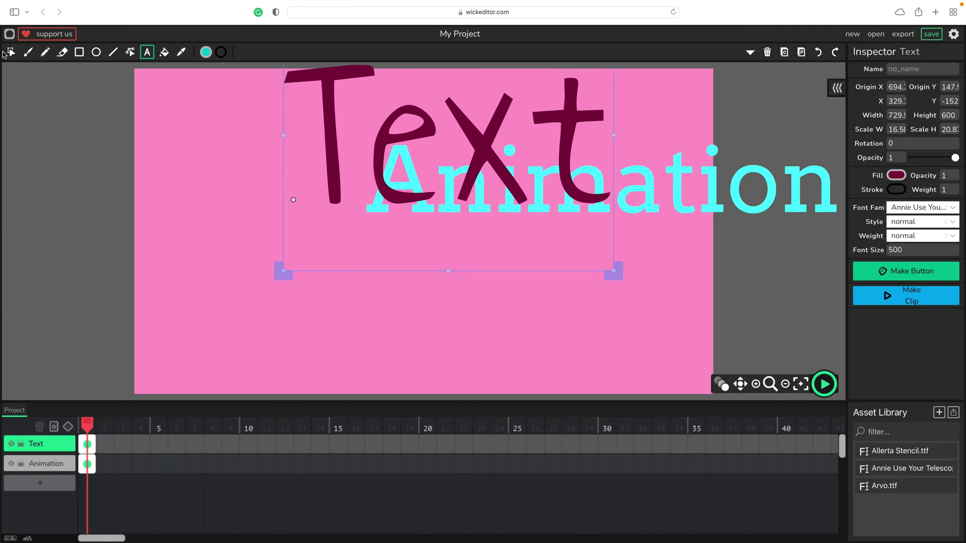
- Arrange the words on the canvas, with Text centred in the upper half and Animation centred directly beneath it
key(v)
drag(357, 142, 271, 179)
click(599, 195)
drag(599, 195, 425, 308)
click(801, 388)
click(785, 383)
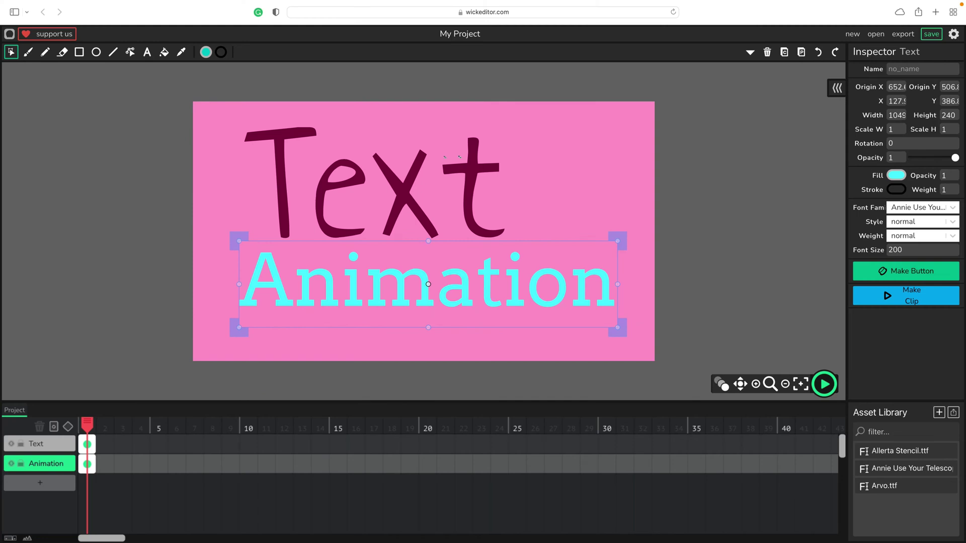
click(481, 174)
drag(480, 174, 529, 176)
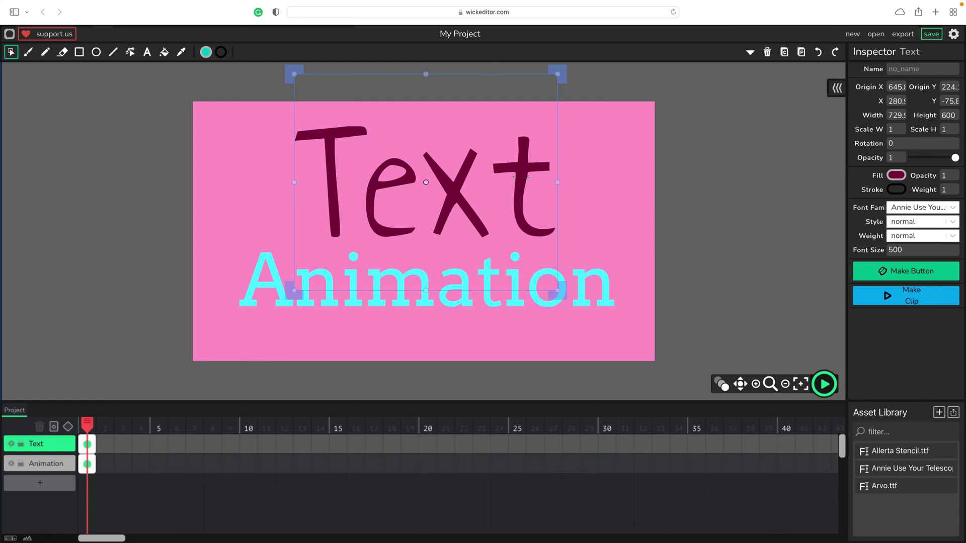
click(592, 278)
drag(591, 279, 587, 269)
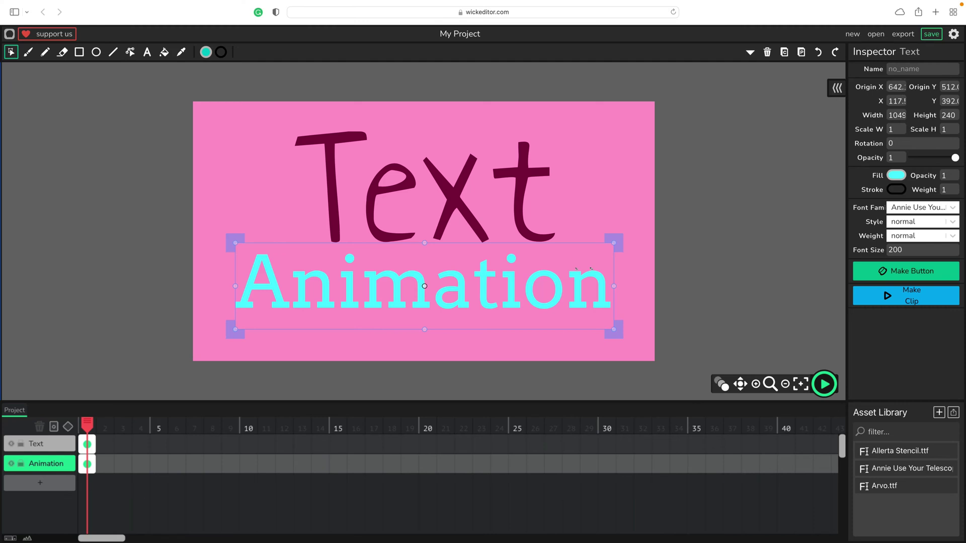
click(506, 198)
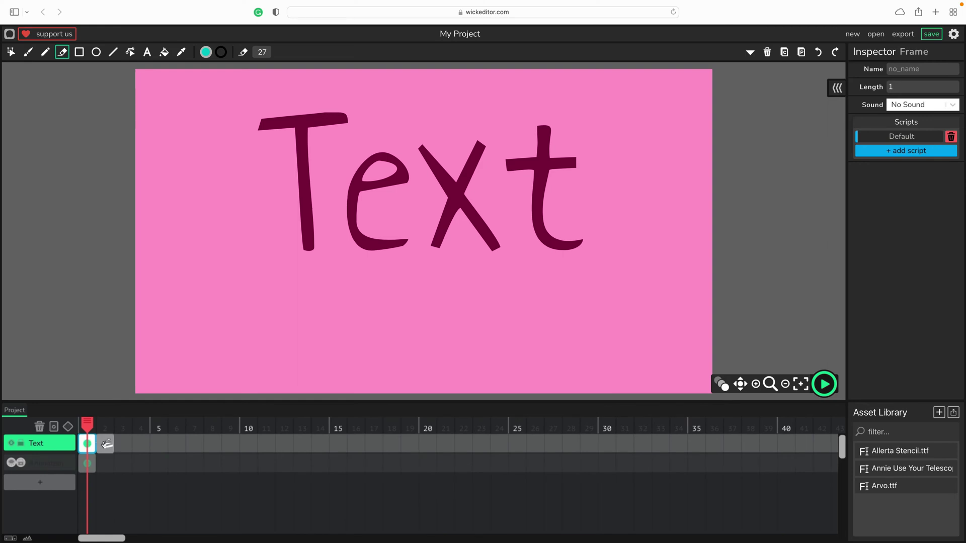
- Paste copies of the Text layer's first frame into frames 2, 3 and 4
click(105, 442)
key(ctrl+v)
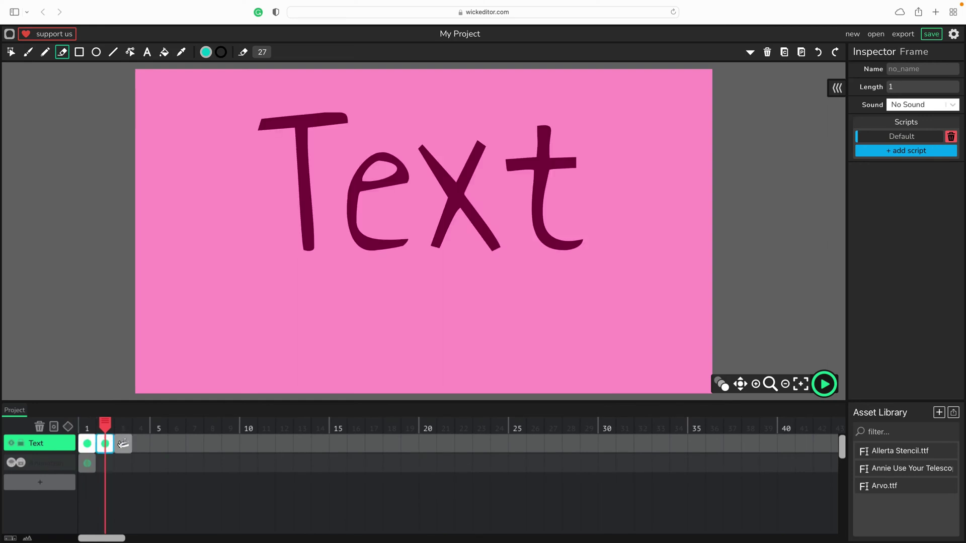
click(123, 443)
key(ctrl+v)
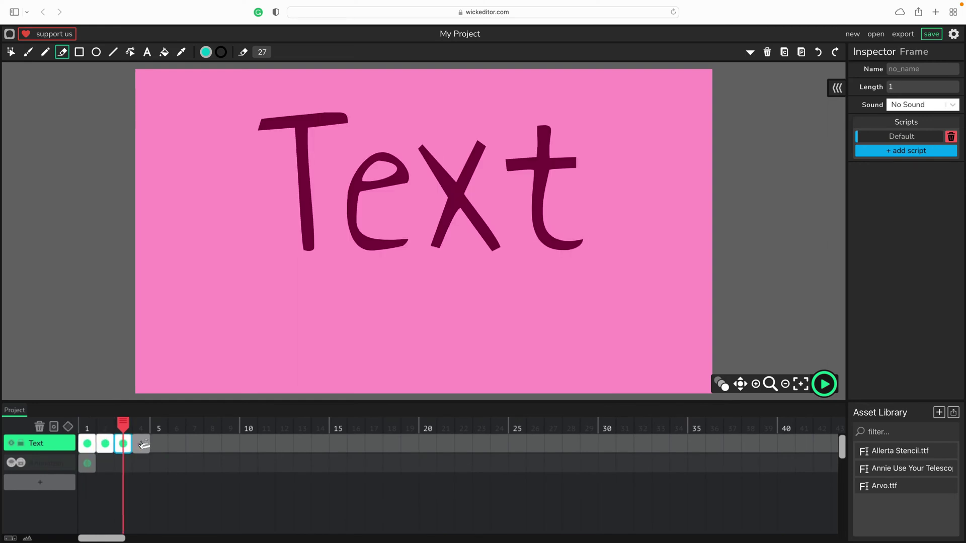
click(141, 444)
key(ctrl+v)
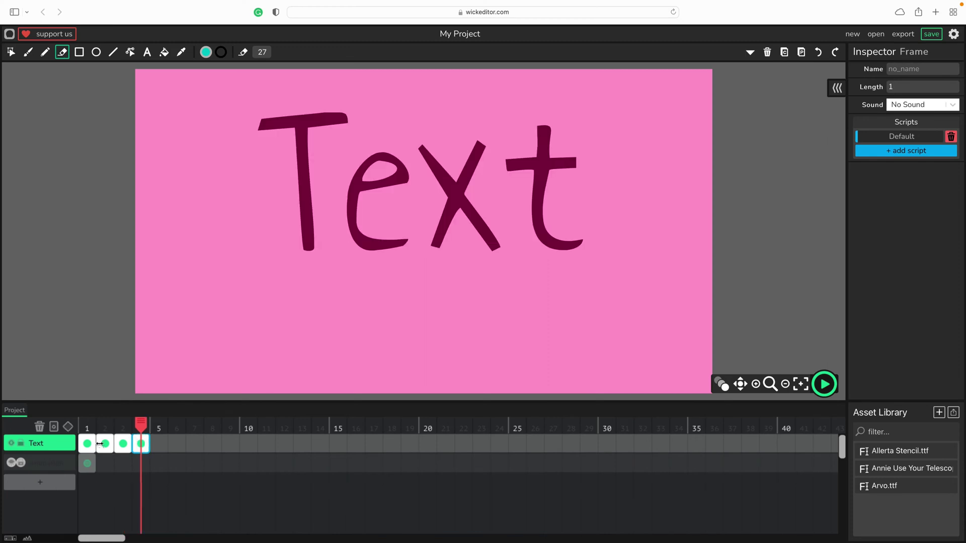
- Move all four Text layer frames together so that they occupy frames 5 to 8
click(88, 443)
shift+click(142, 444)
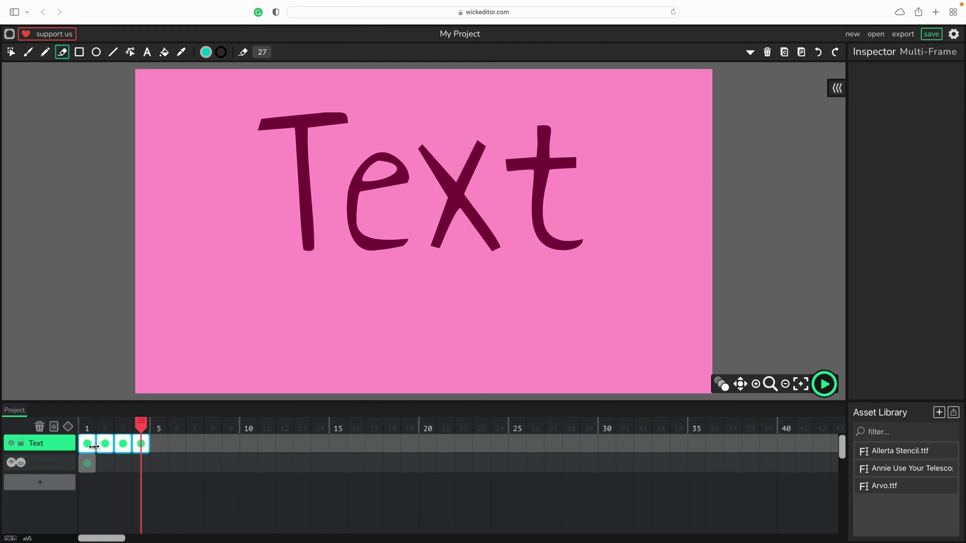
drag(141, 443, 214, 443)
drag(87, 425, 160, 426)
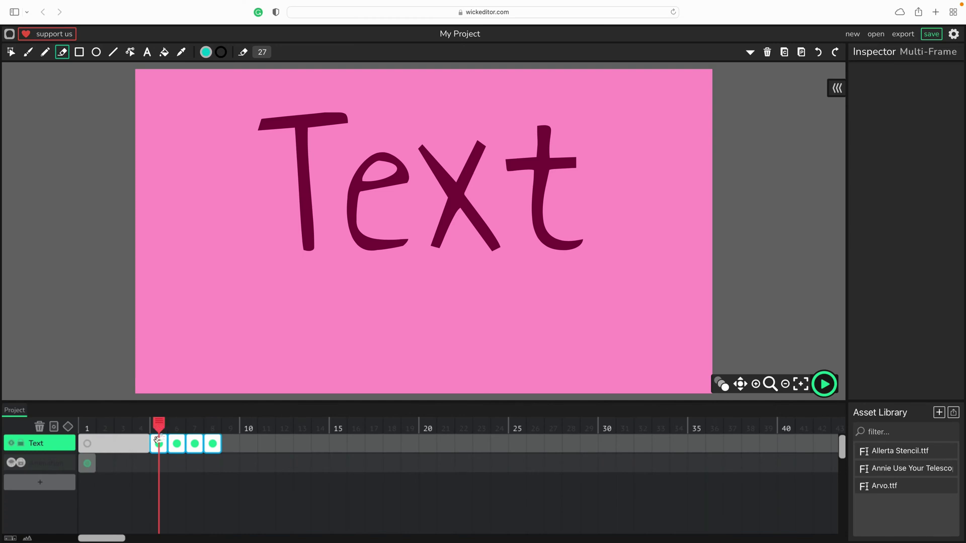
- Shorten the word on frame 5 of the Text layer to "T"
click(11, 52)
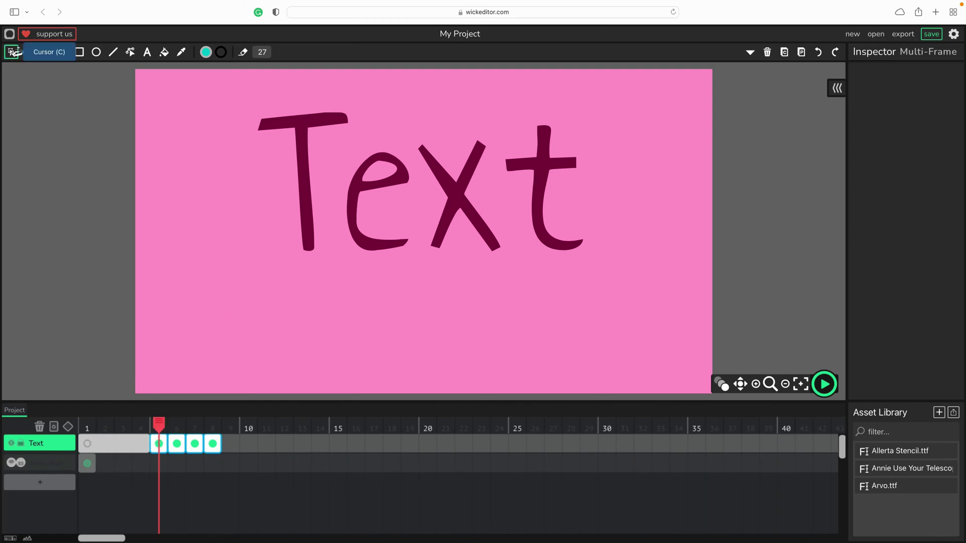
click(368, 206)
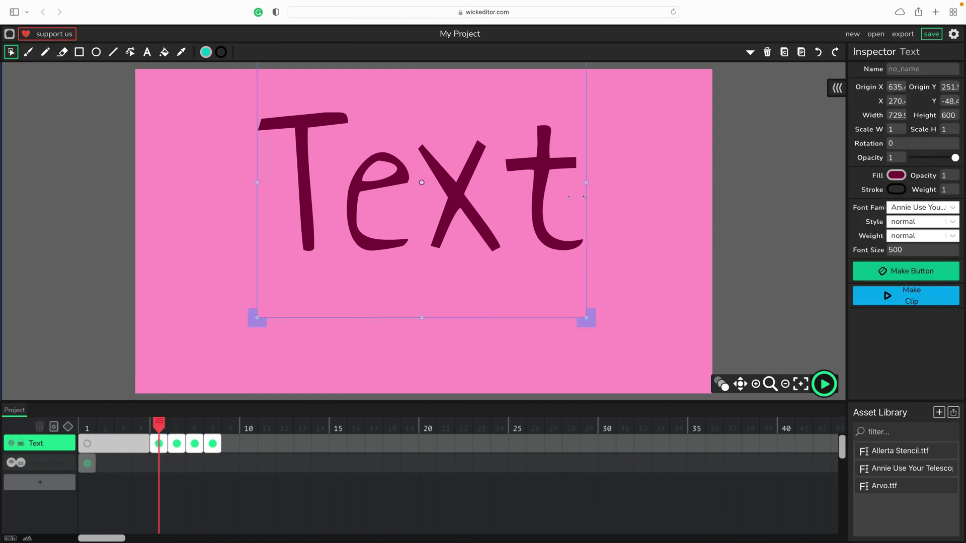
click(147, 52)
click(390, 197)
click(563, 198)
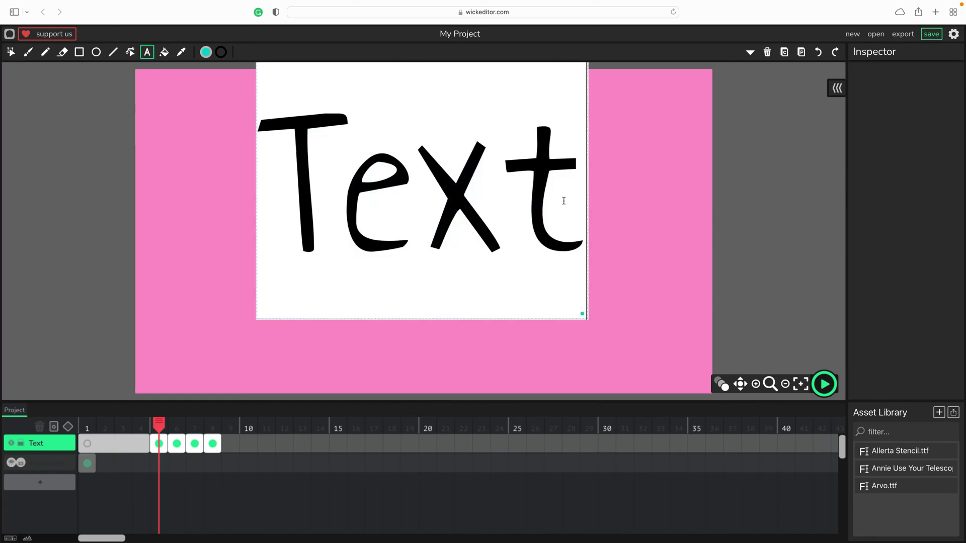
key(BackSpace)
key(BackSpace)
key(BackSpace)
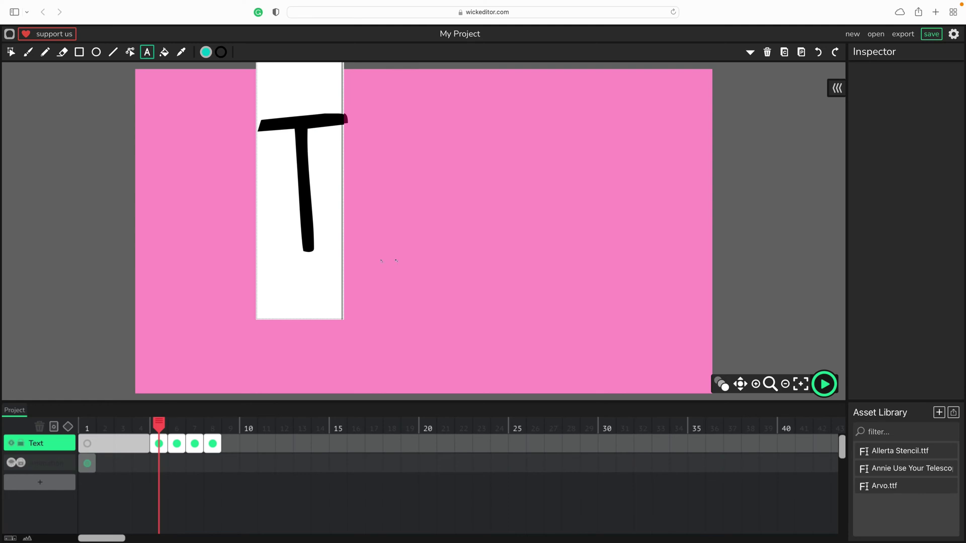
- Shorten the word on frame 6 of the Text layer to "Te"
click(177, 446)
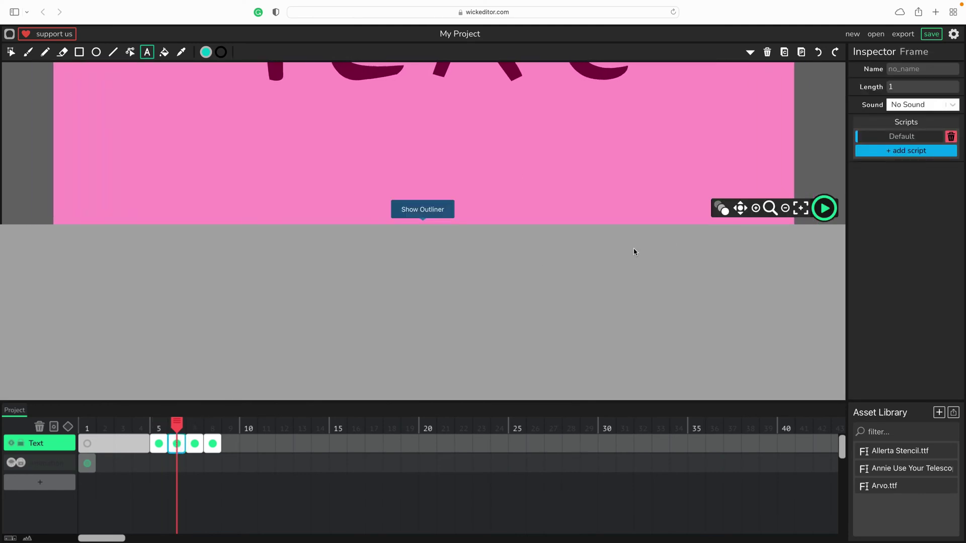
click(740, 208)
drag(497, 103, 518, 239)
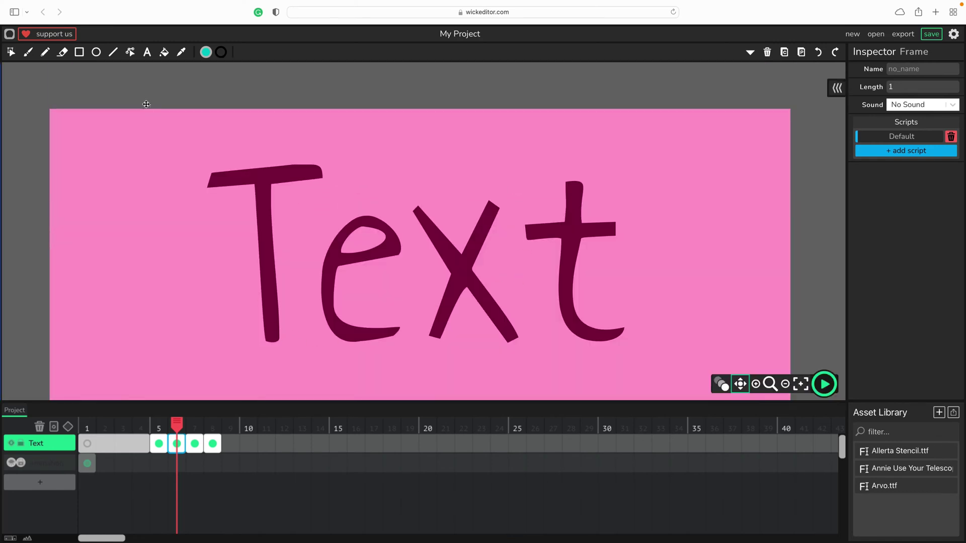
click(147, 52)
click(610, 269)
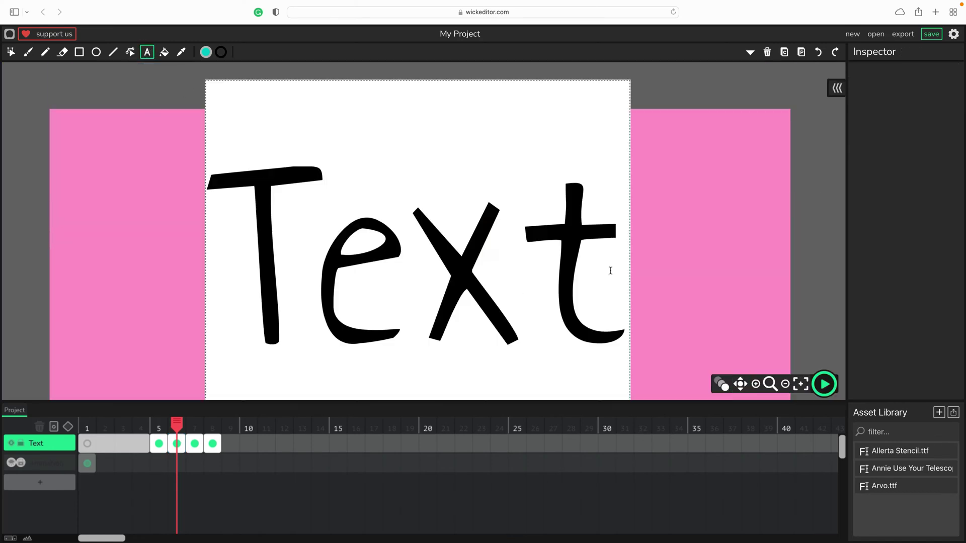
key(BackSpace)
key(BackSpace)
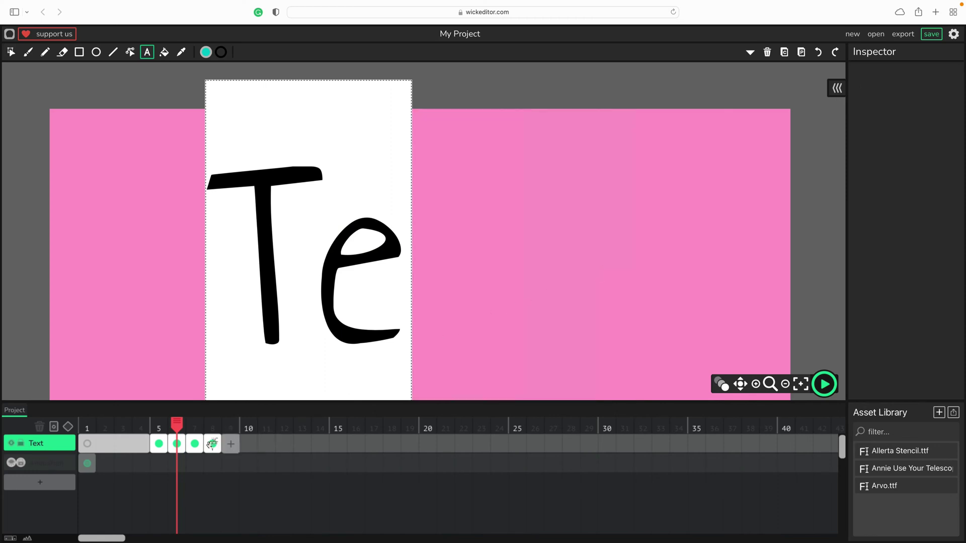
- Shorten the word on frame 7 of the Text layer to "Tex" and scrub from frame 1 to frame 8
click(197, 444)
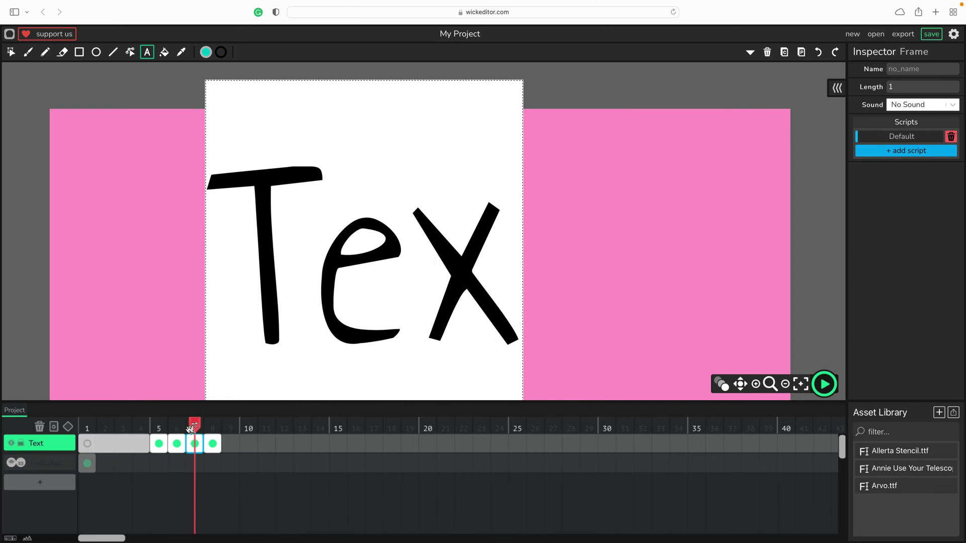
click(87, 427)
drag(88, 428, 217, 434)
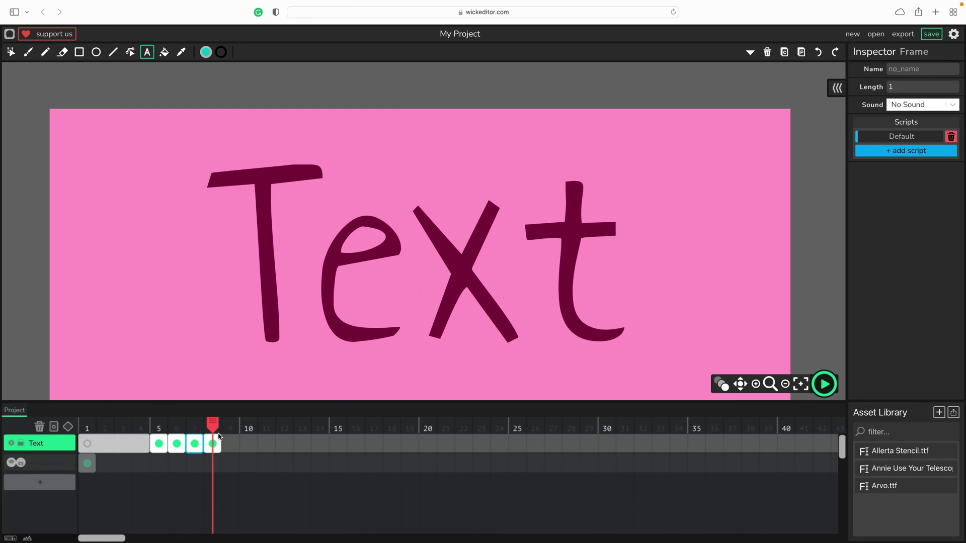
- Extend the Text layer's last frame through frame 25, a length of 18, and scrub to its end
drag(87, 427, 527, 445)
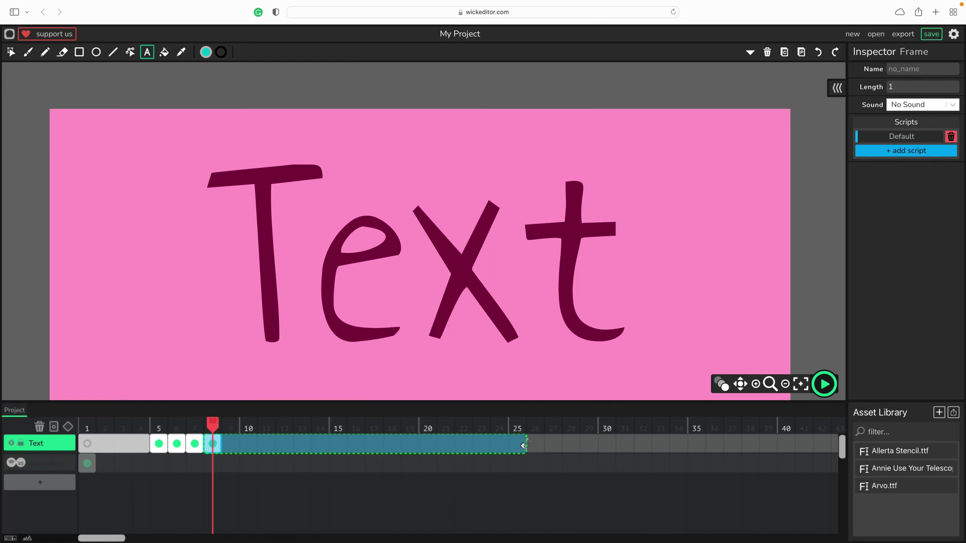
drag(157, 425, 523, 459)
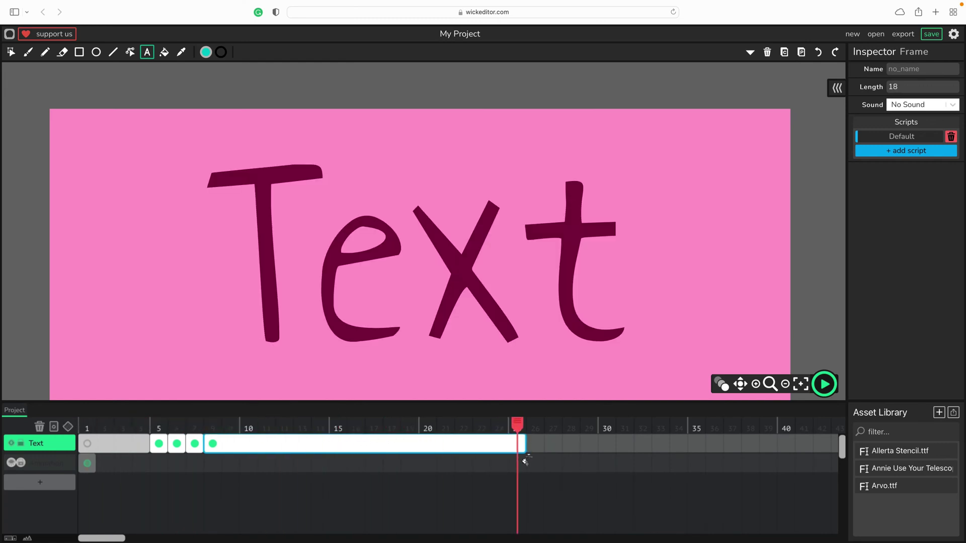
- Show the Animation layer again and move its frame to frame 10
double_click(33, 463)
text(Animation)
key(Return)
click(87, 463)
click(87, 464)
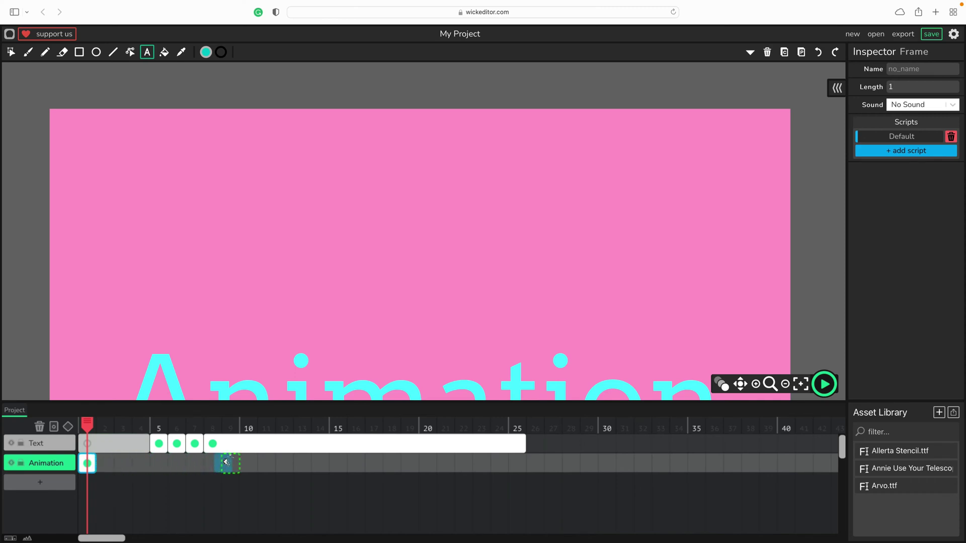
double_click(248, 463)
click(248, 463)
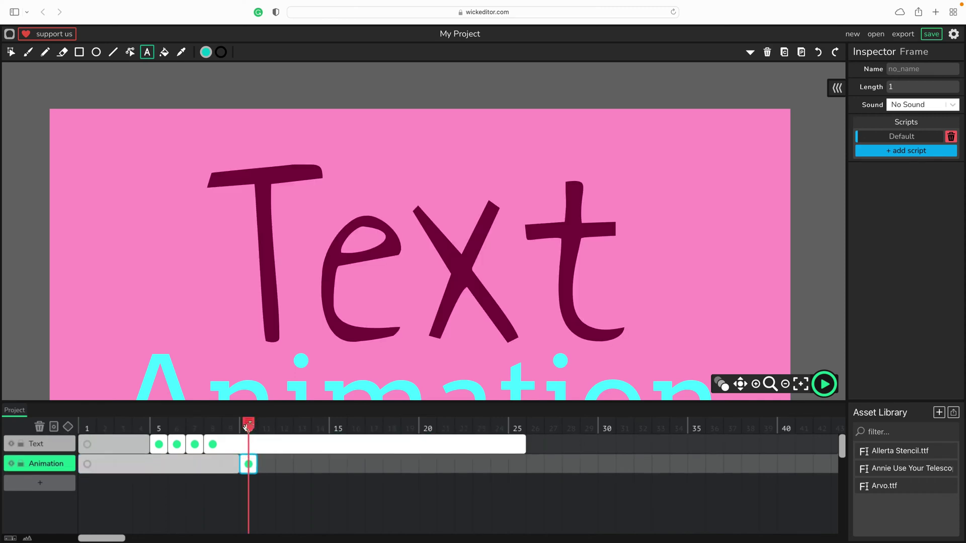
- Step back and forth through the frames around frame 10 to examine when both words appear
drag(216, 426, 250, 430)
scroll(356, 347, down, 5)
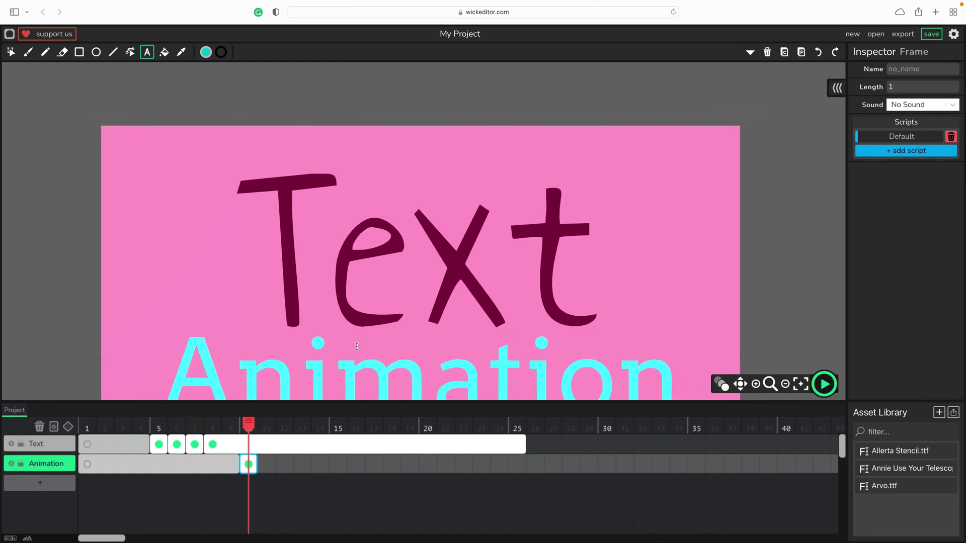
click(786, 384)
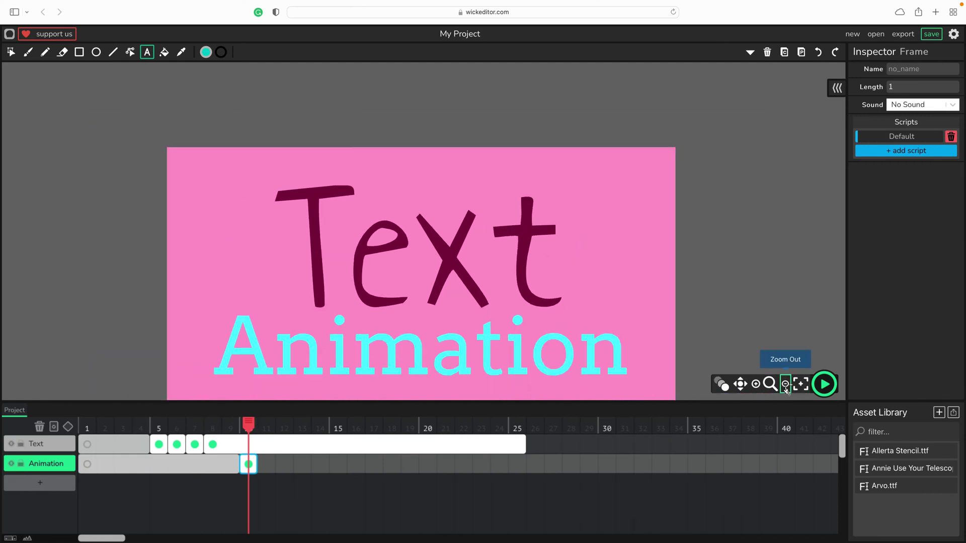
click(785, 384)
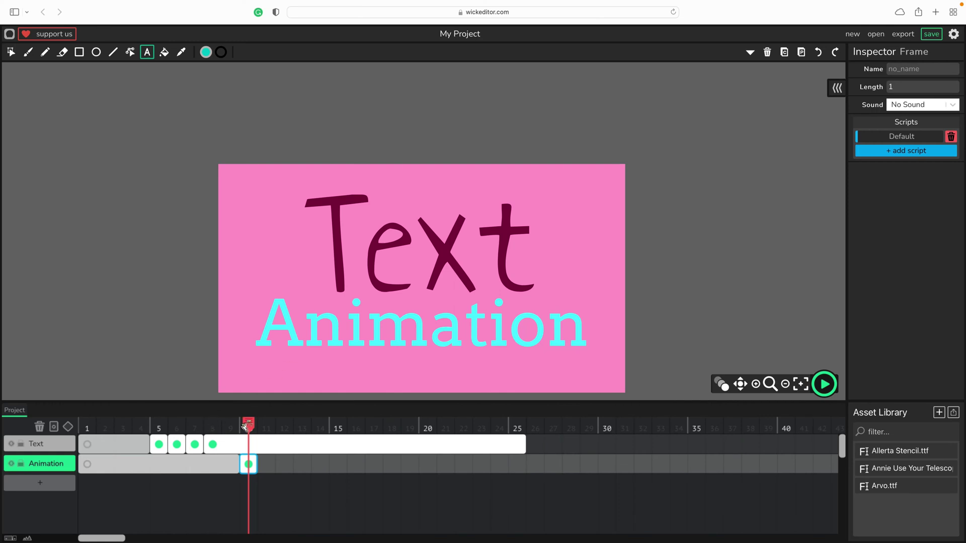
key(Left)
key(Left)
key(Left)
key(Left)
key(Left)
key(Right)
key(Right)
key(Right)
key(Right)
key(Right)
key(Right)
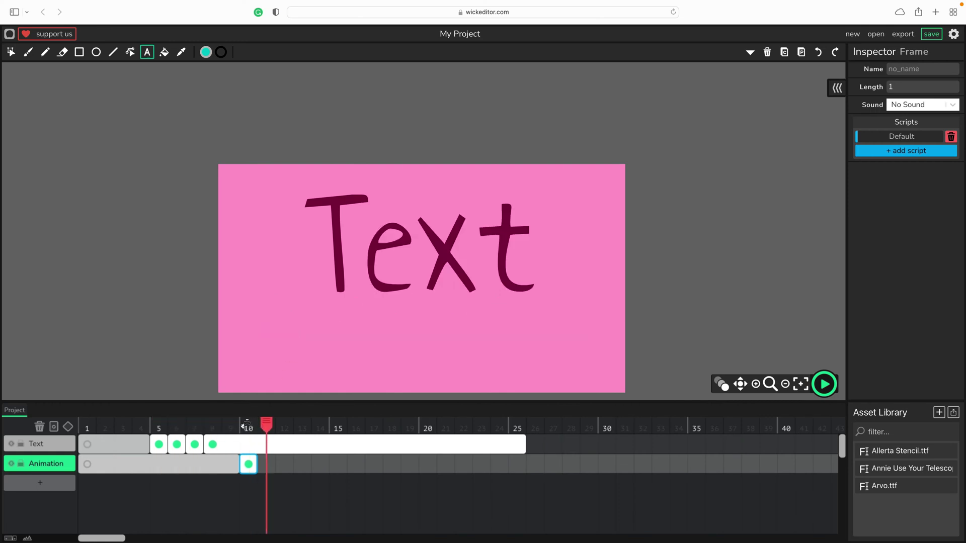
click(246, 426)
scroll(246, 457, down, 1)
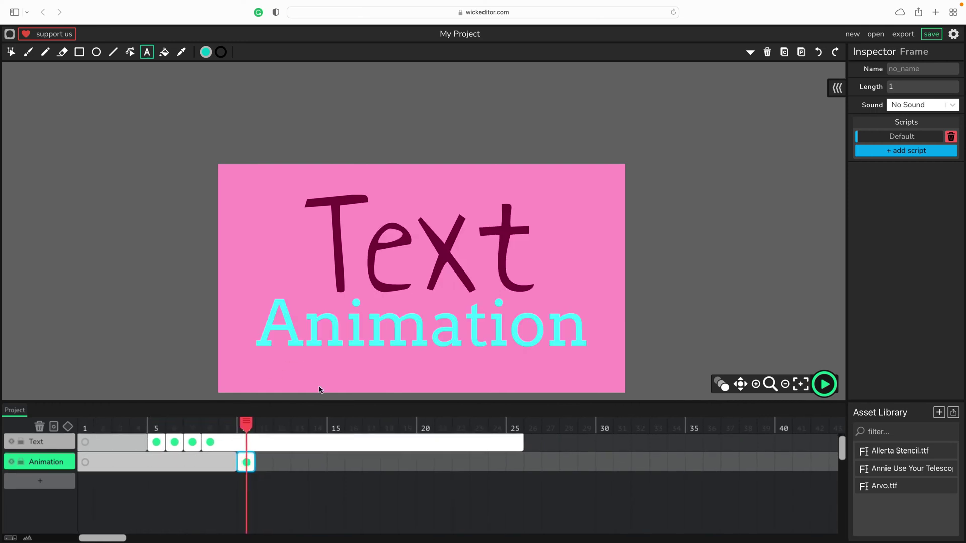
- Select the Animation text object on frame 10 and change its fill to dark purple
click(377, 310)
click(265, 334)
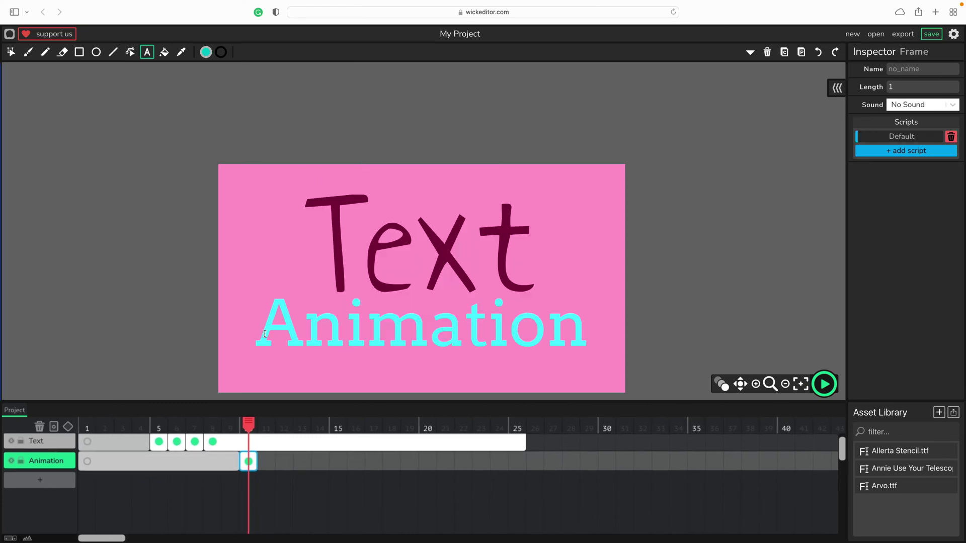
click(265, 333)
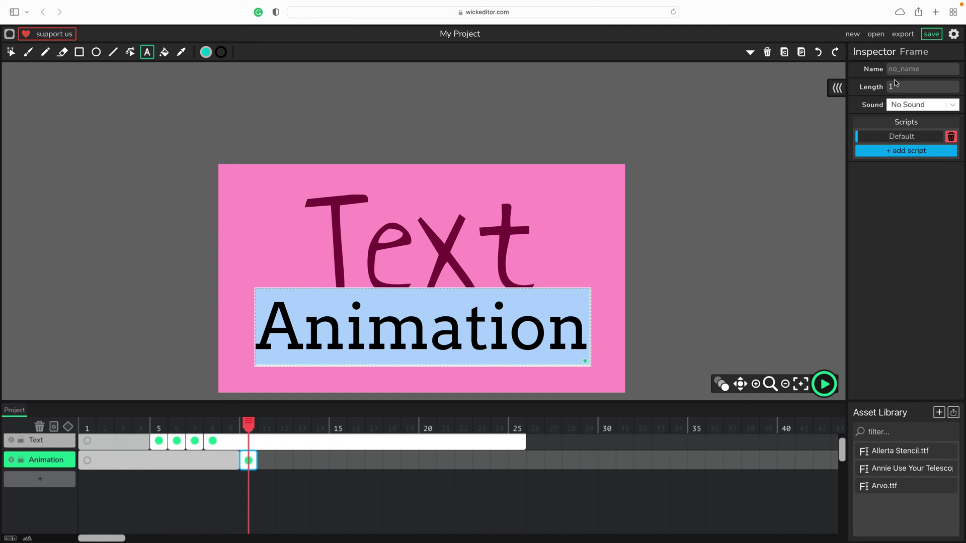
click(838, 88)
click(836, 175)
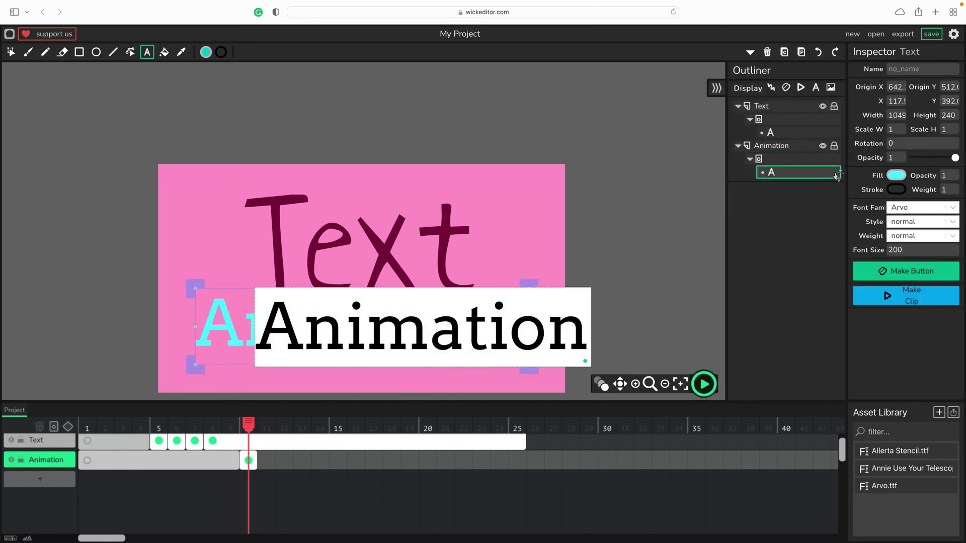
click(895, 175)
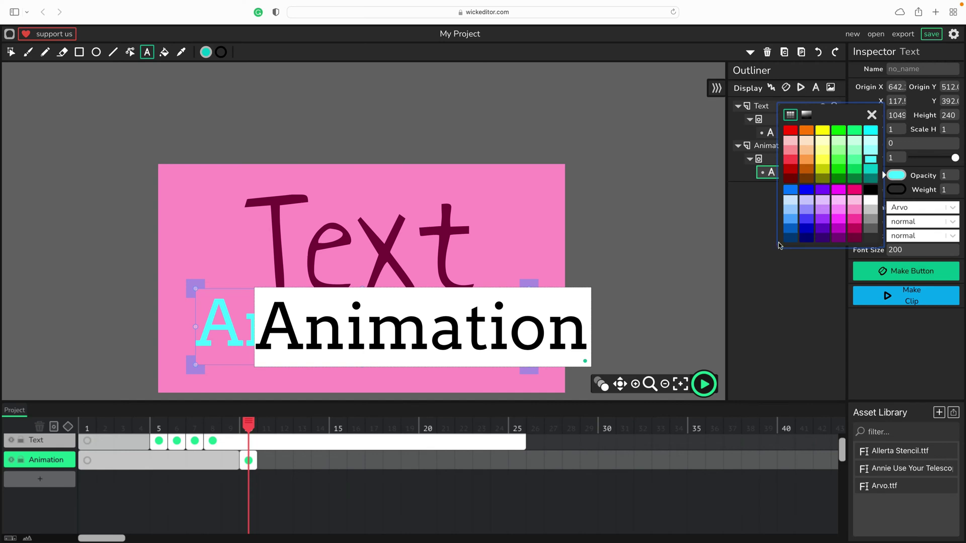
click(807, 238)
click(822, 238)
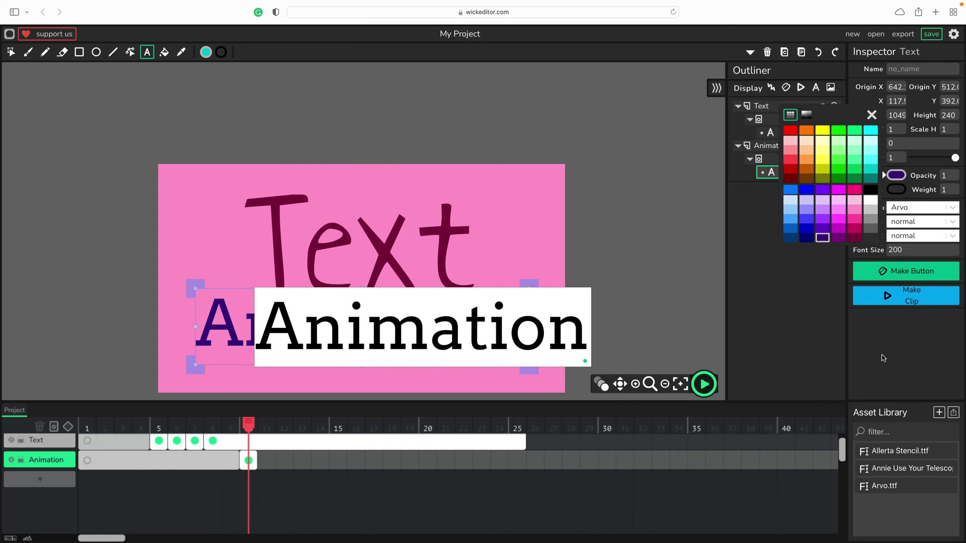
- Change the Animation text's font family to Anton, keeping its style normal
click(916, 226)
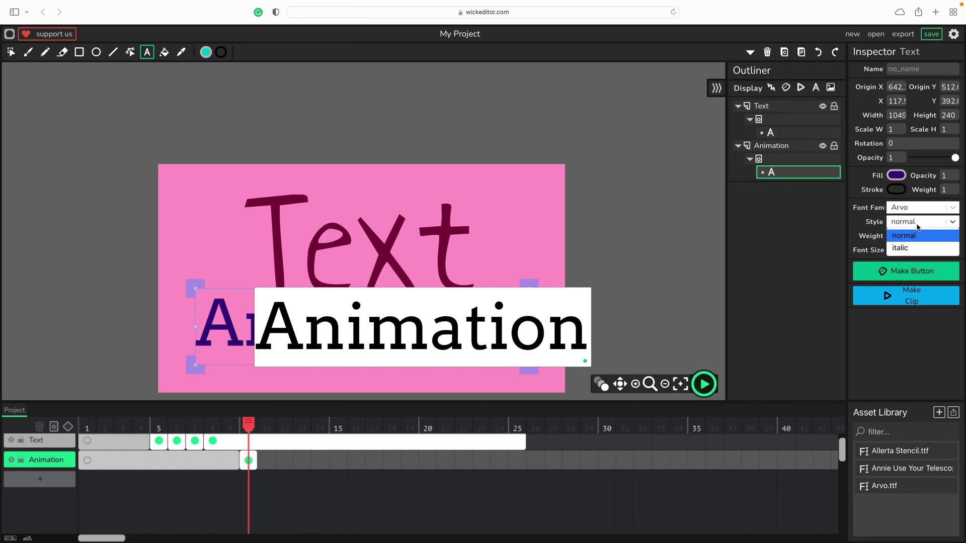
click(934, 212)
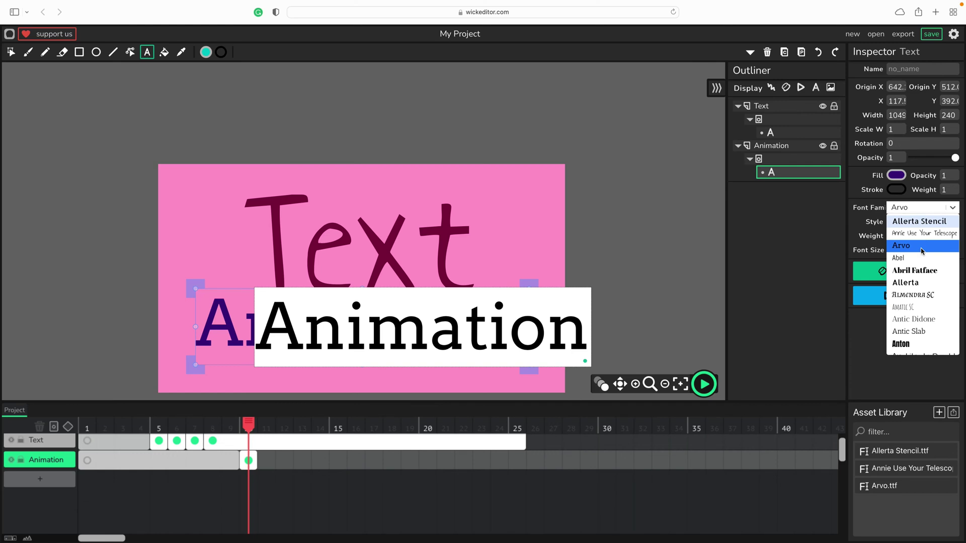
scroll(920, 285, down, 1)
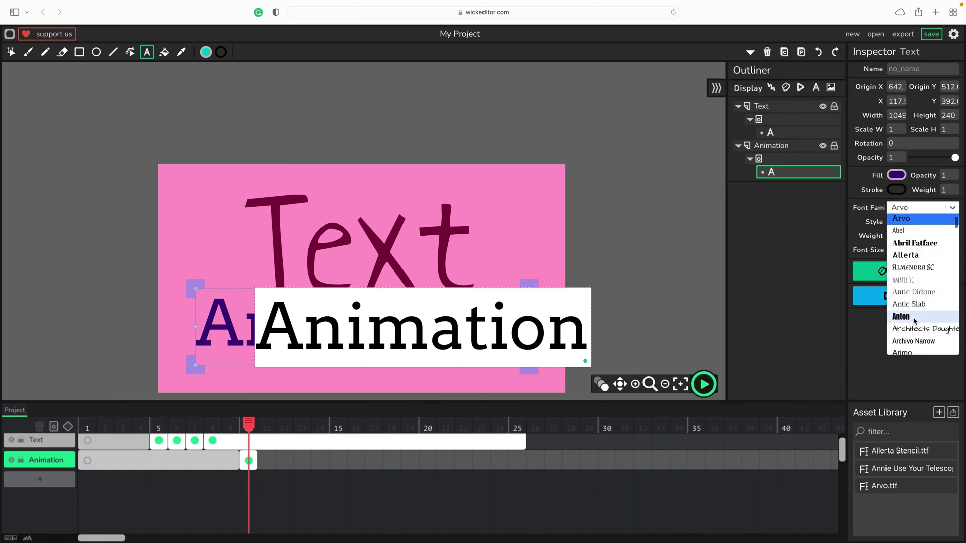
click(903, 317)
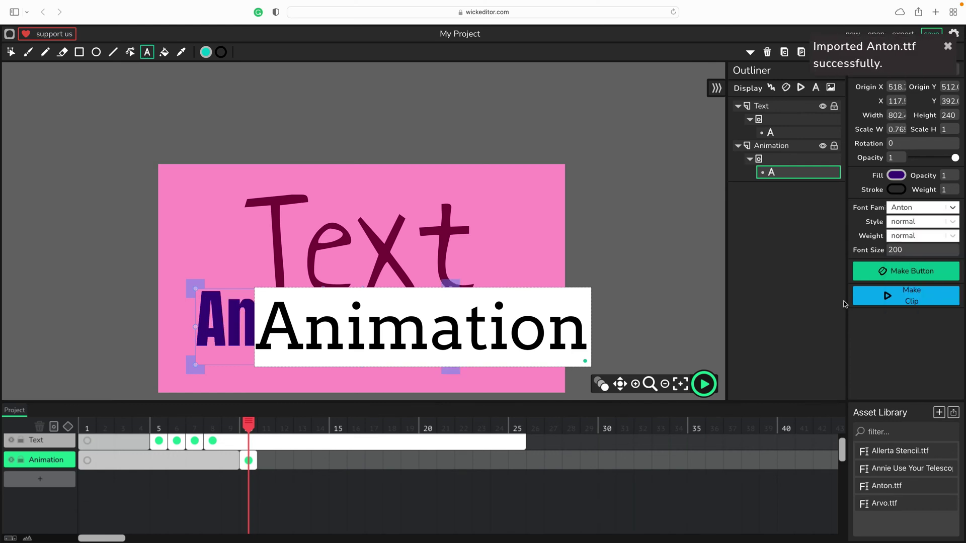
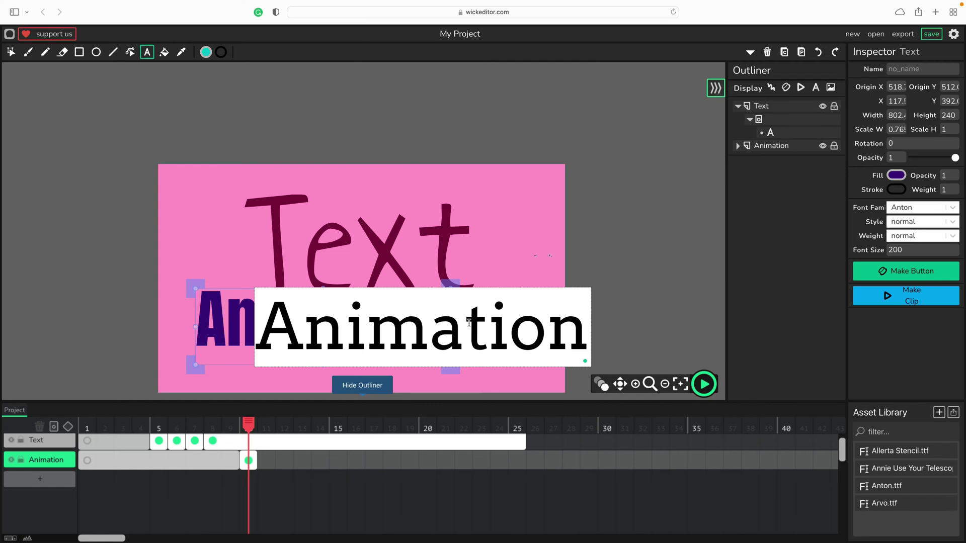
- Hide the Outliner and move the Animation text to sit centred directly beneath the word Text
click(716, 88)
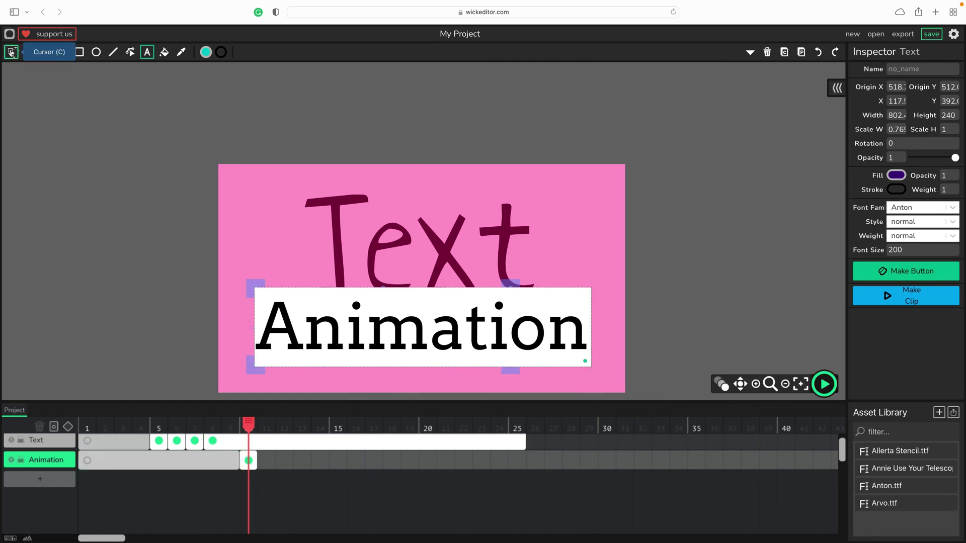
click(11, 52)
click(491, 320)
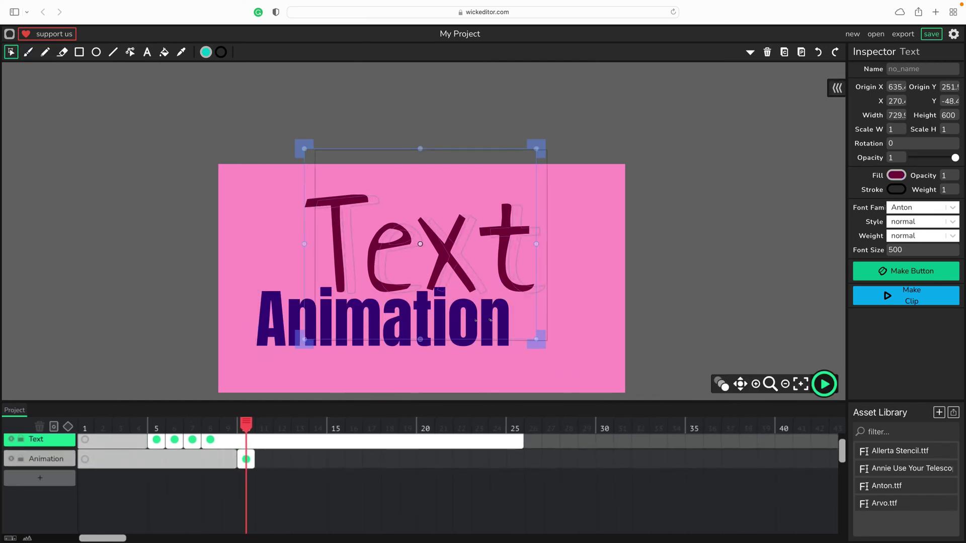
click(50, 458)
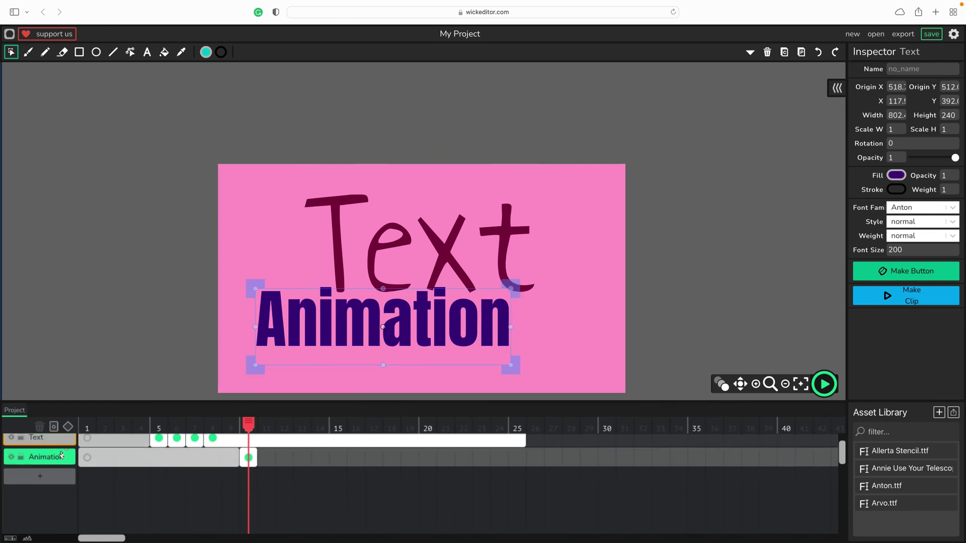
click(11, 444)
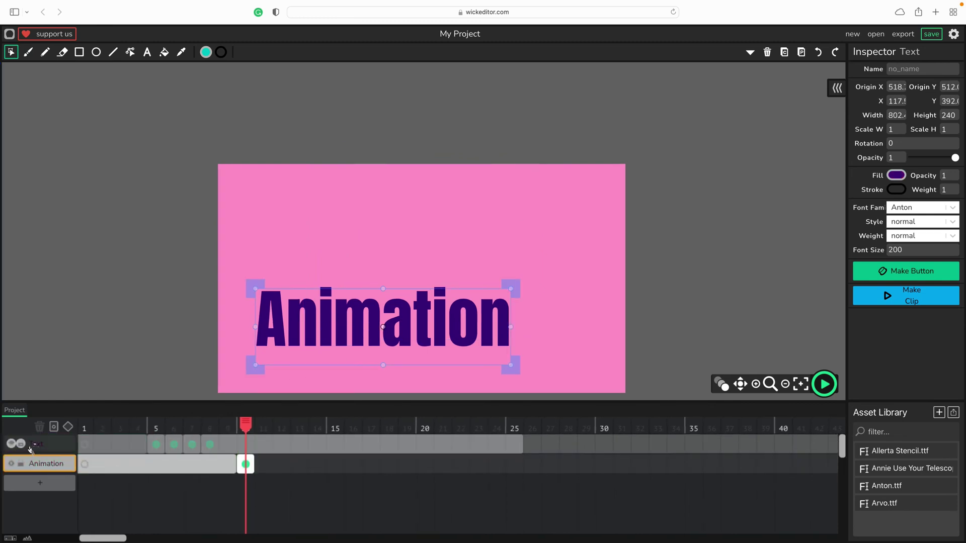
click(11, 444)
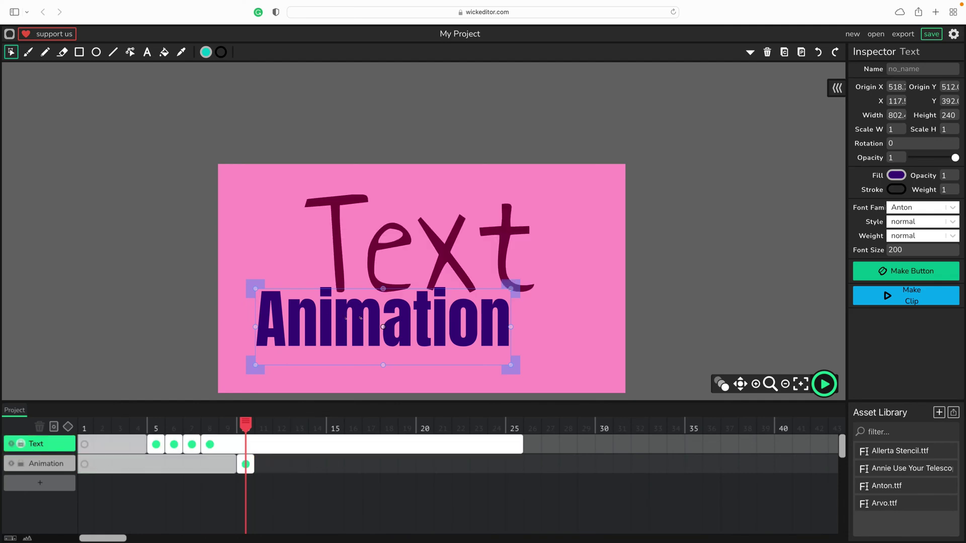
drag(361, 318, 382, 323)
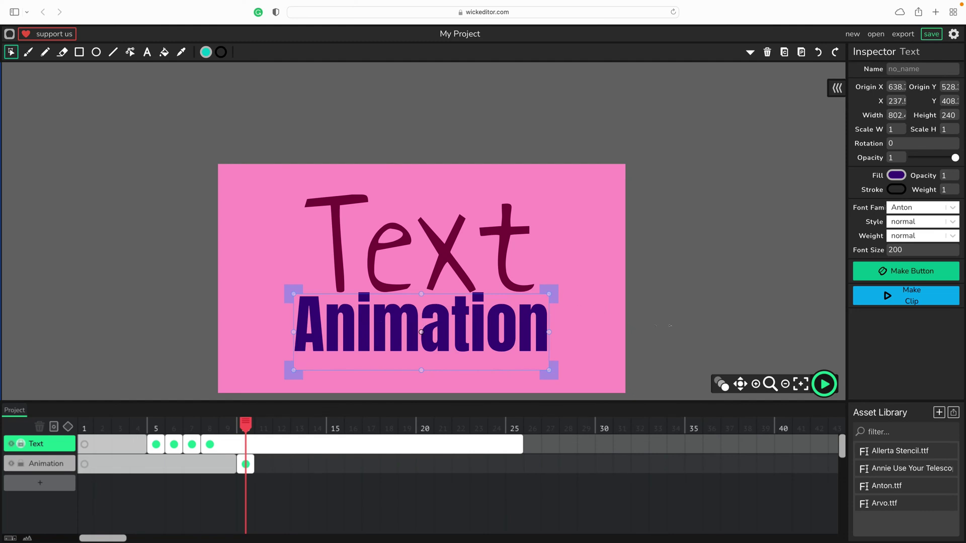
scroll(669, 326, down, 2)
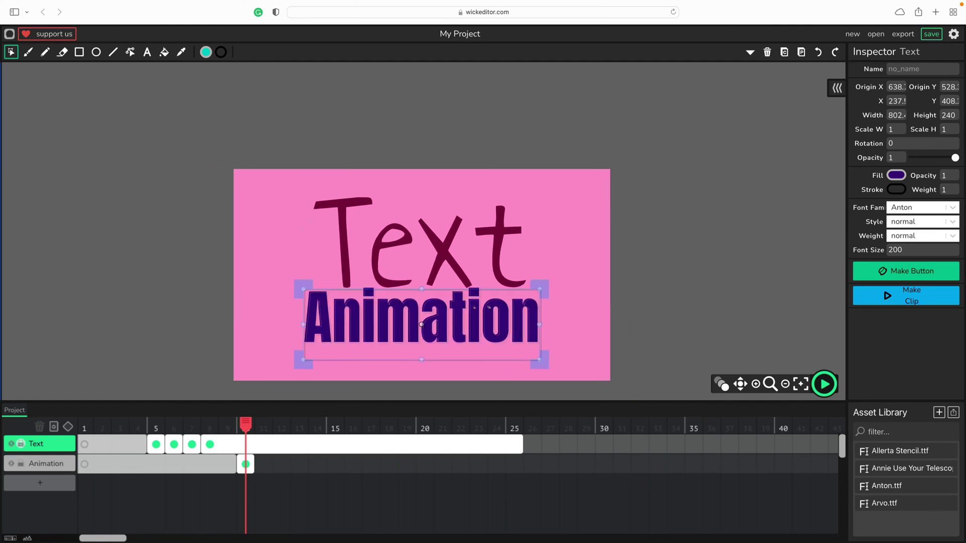
drag(474, 307, 503, 319)
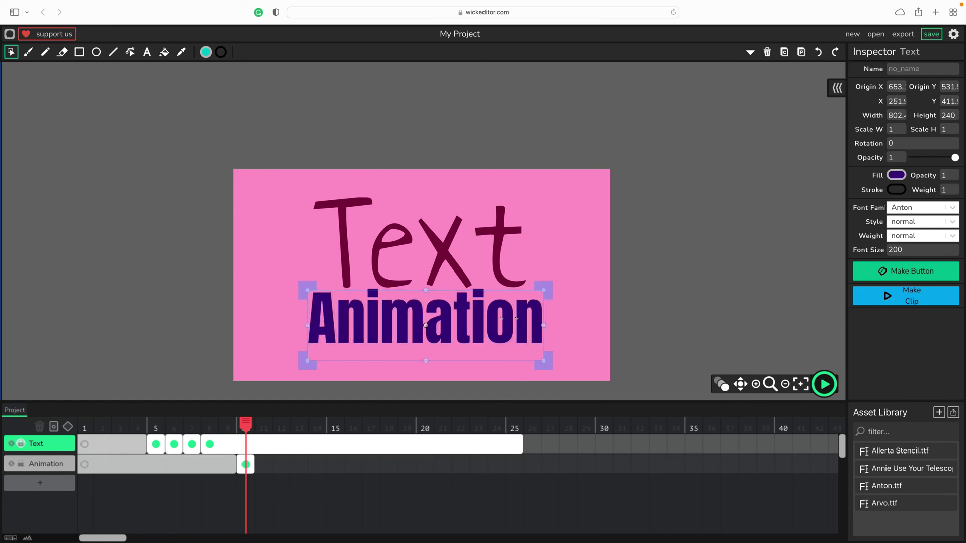
- Extend the Animation layer's frame through frame 25, a length of 16, with tweens at frames 10 and 20
click(246, 464)
click(245, 464)
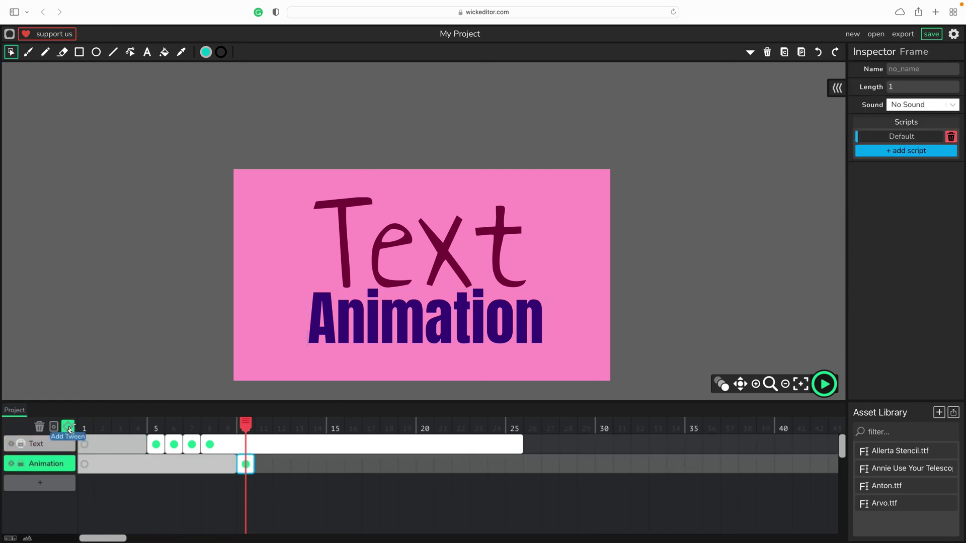
click(69, 428)
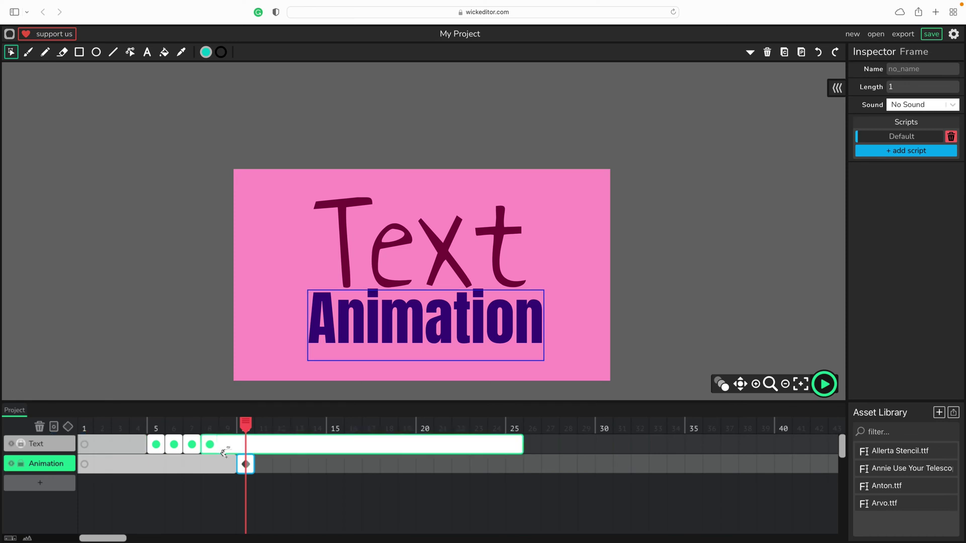
drag(253, 464, 523, 463)
drag(276, 427, 426, 429)
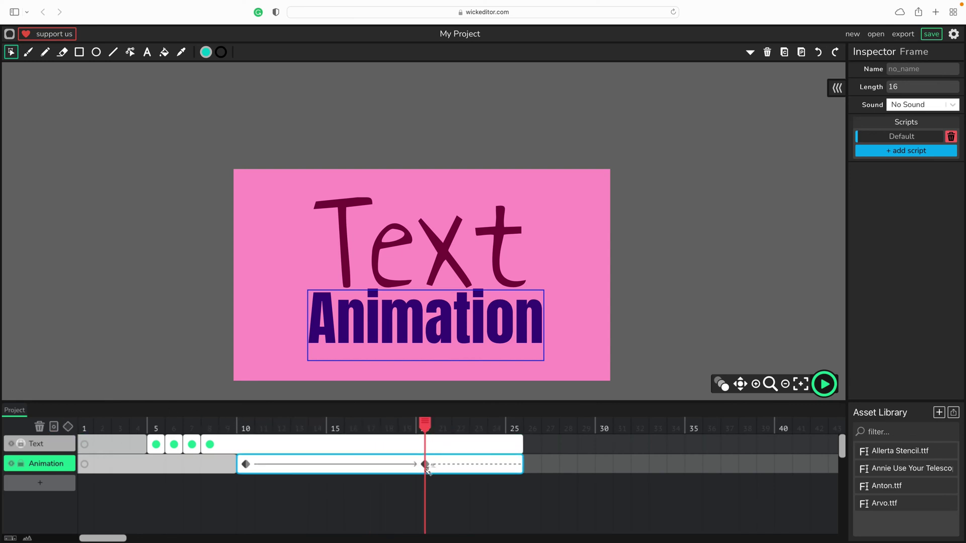
- At frame 10, move the Animation clip just below the canvas and squash its height to about 23
click(406, 428)
drag(388, 429, 245, 429)
click(246, 464)
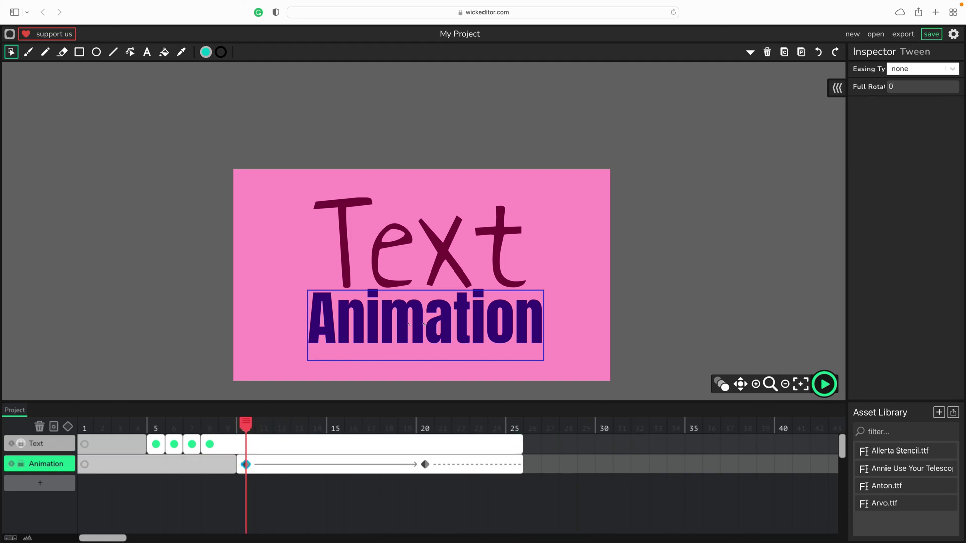
click(441, 313)
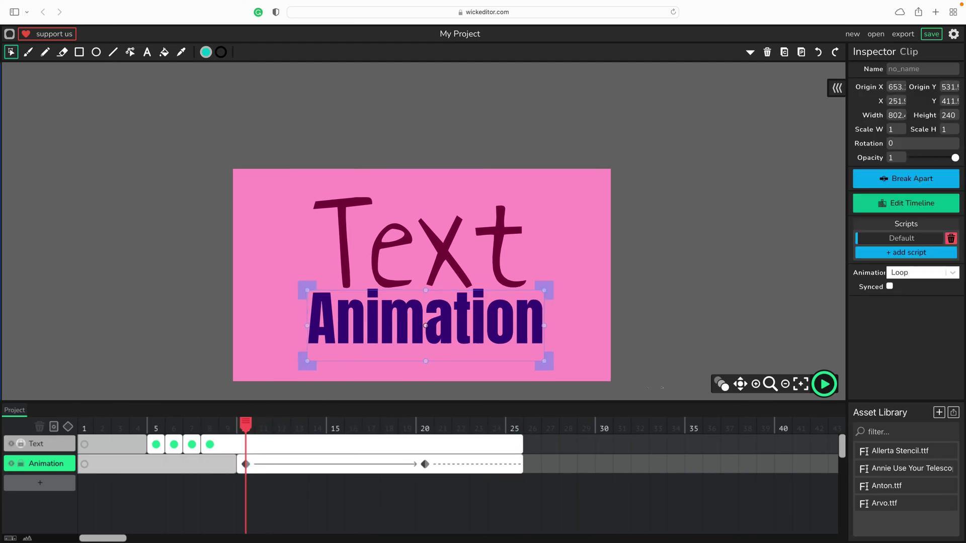
click(785, 384)
drag(512, 304, 509, 377)
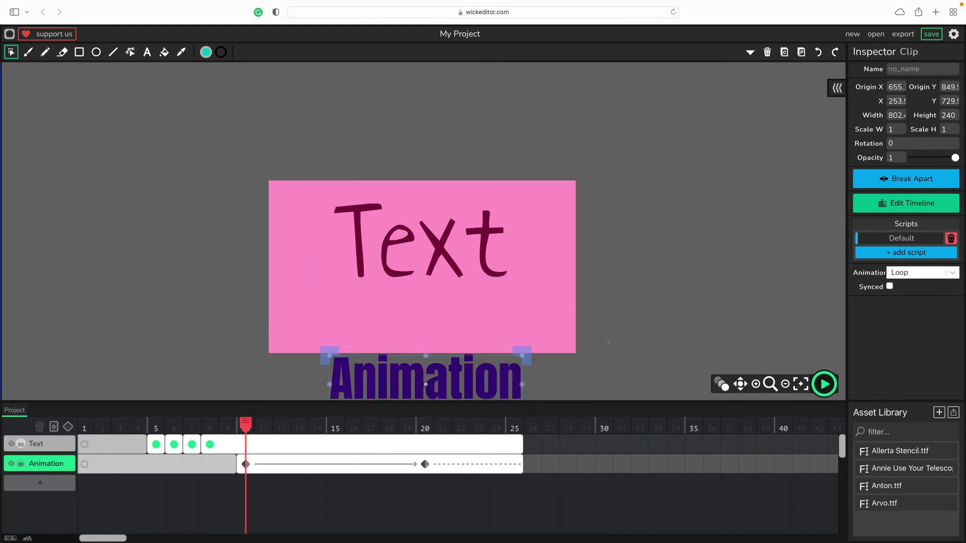
click(785, 384)
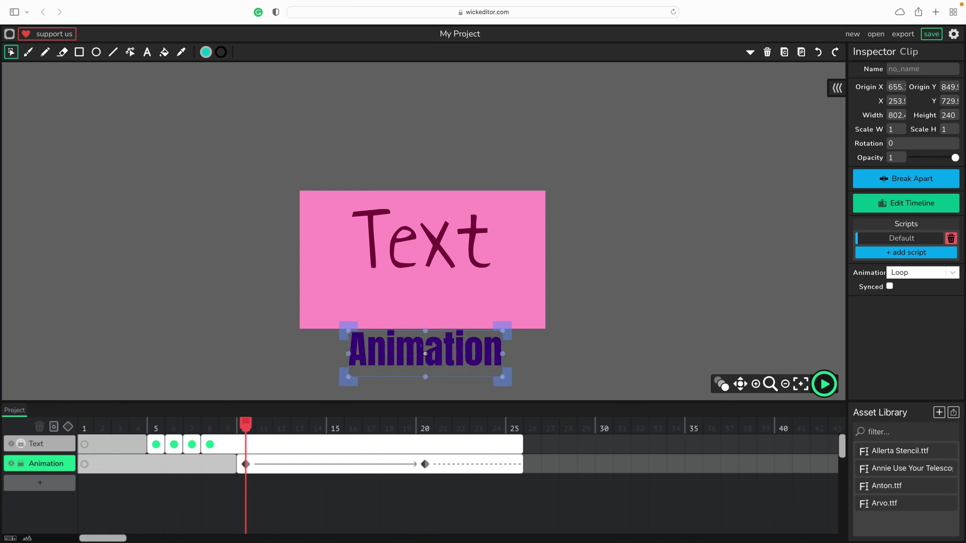
drag(425, 331, 425, 345)
- Add a tween at frame 22 on the Animation layer and nudge the Animation clip down by about 11 pixels
drag(244, 425, 454, 452)
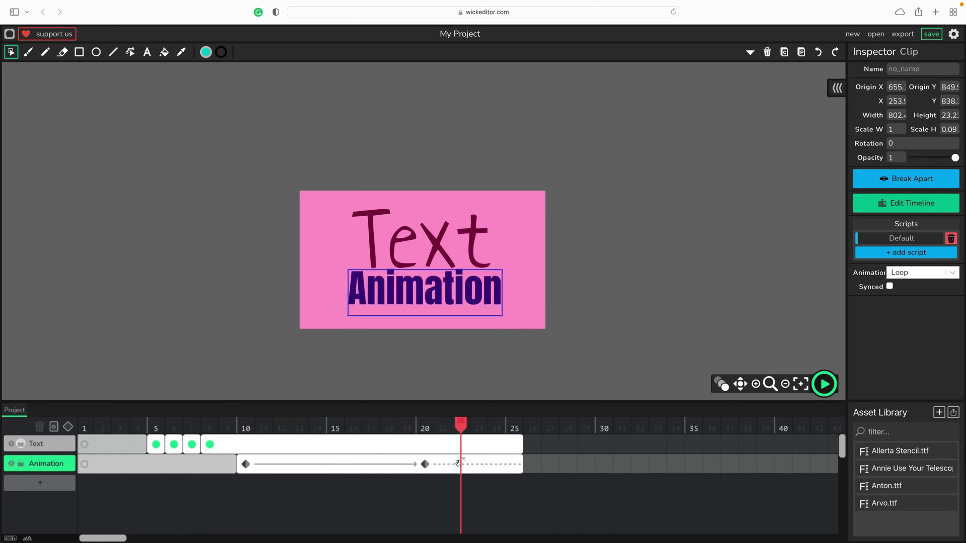
click(459, 463)
click(68, 427)
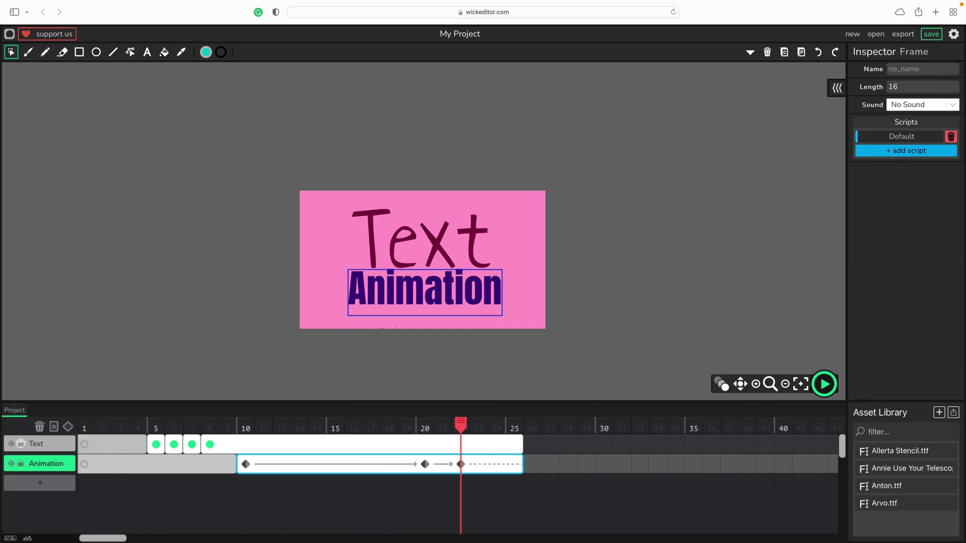
click(440, 285)
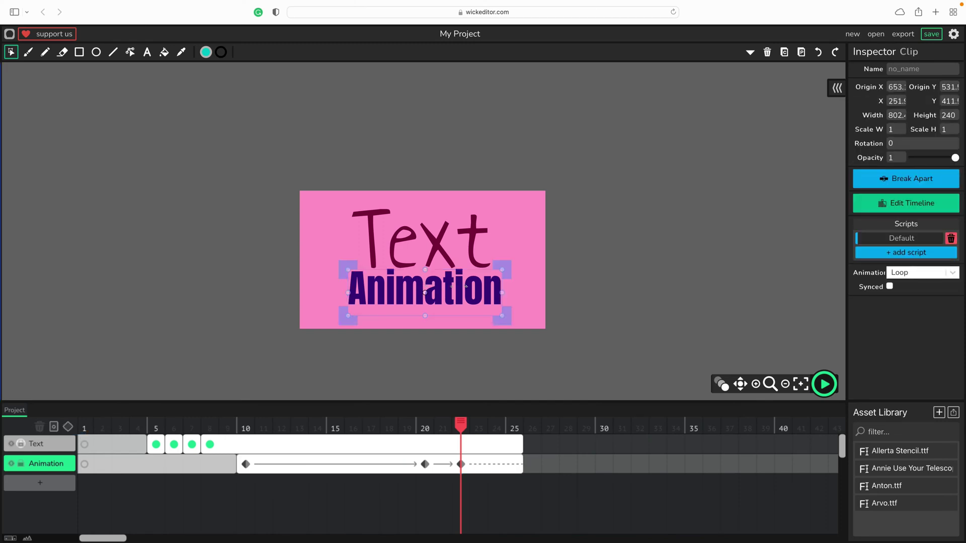
key(Down)
key(Down)
key(Down)
key(Down)
key(Down)
key(Down)
key(Down)
key(Down)
key(Down)
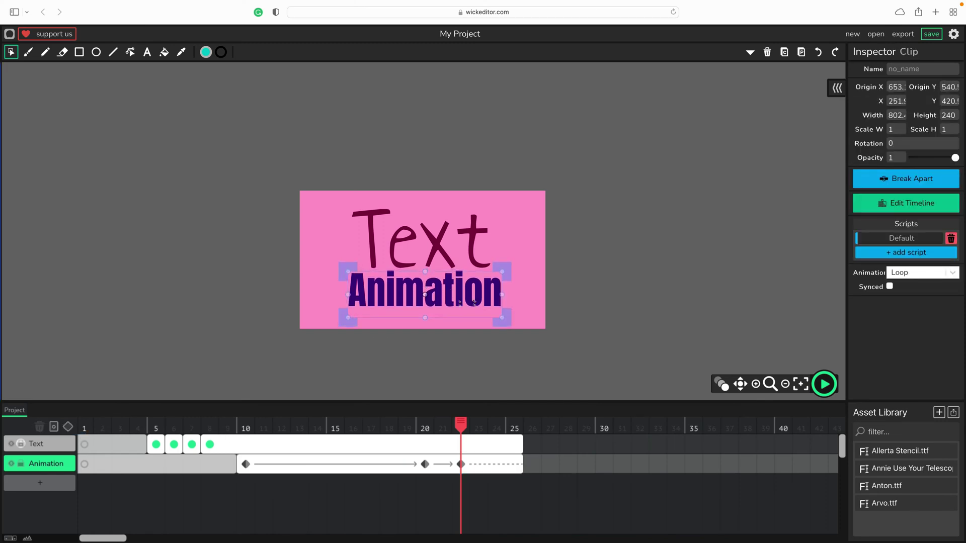
- Scrub the timeline around the new tween and on to frame 25 to review the Animation clip's motion
mouse_move(458, 423)
mouse_down()
mouse_move(226, 423)
mouse_move(461, 438)
mouse_up()
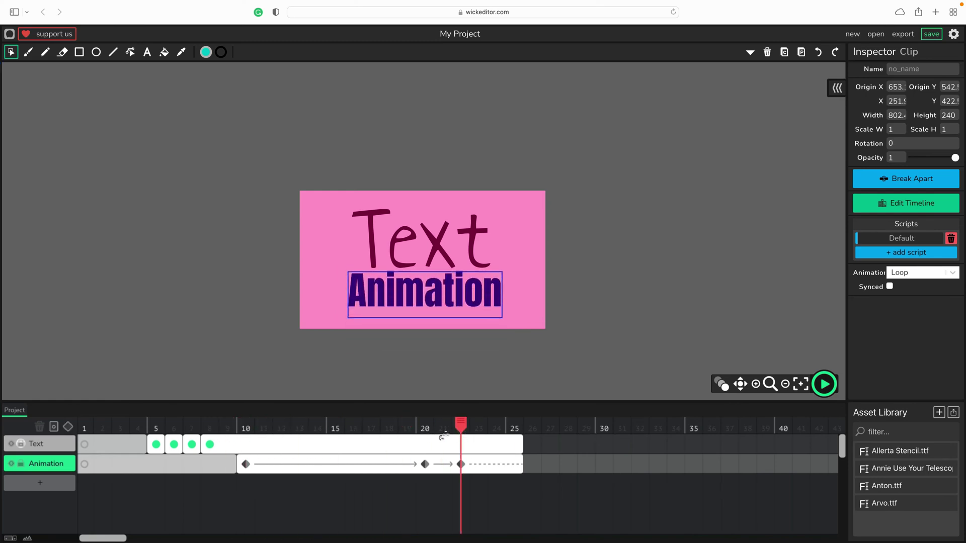
click(502, 462)
drag(460, 424, 528, 449)
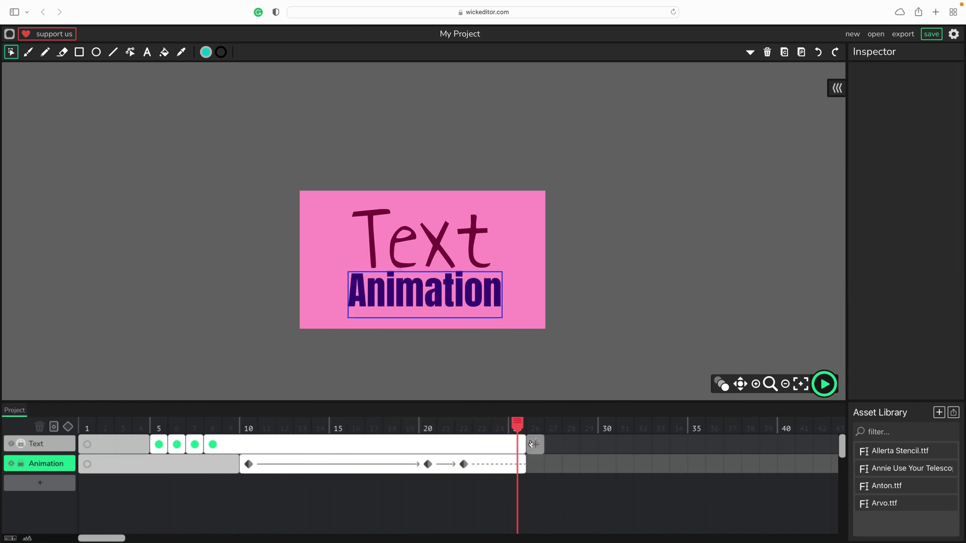
- Copy the Text layer's frame starting at frame 8 to frame 26 and shorten the copy to a length of 1
click(23, 443)
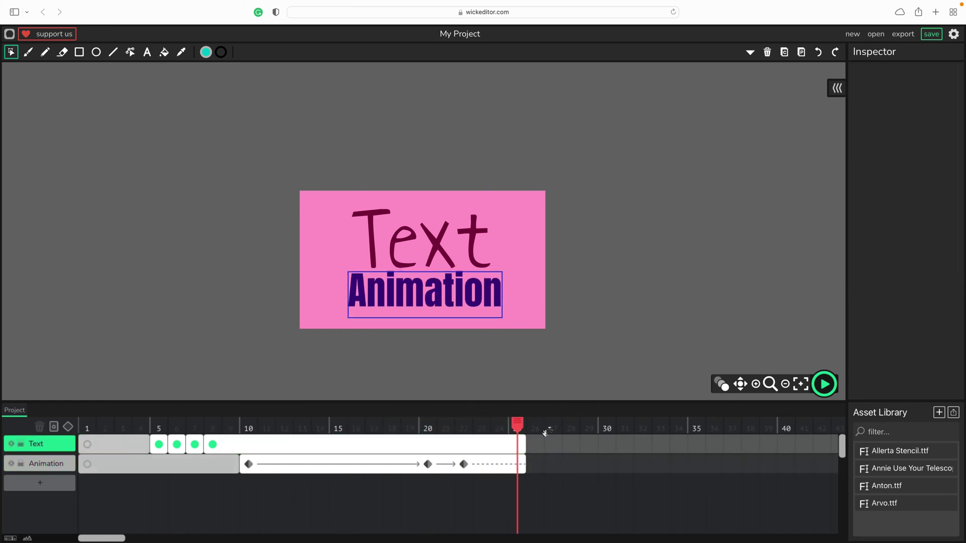
click(213, 444)
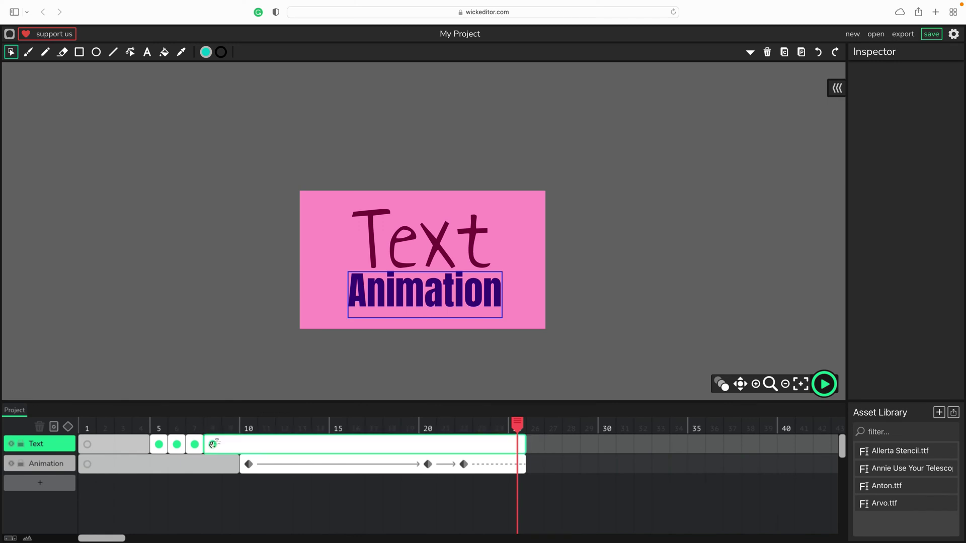
click(212, 444)
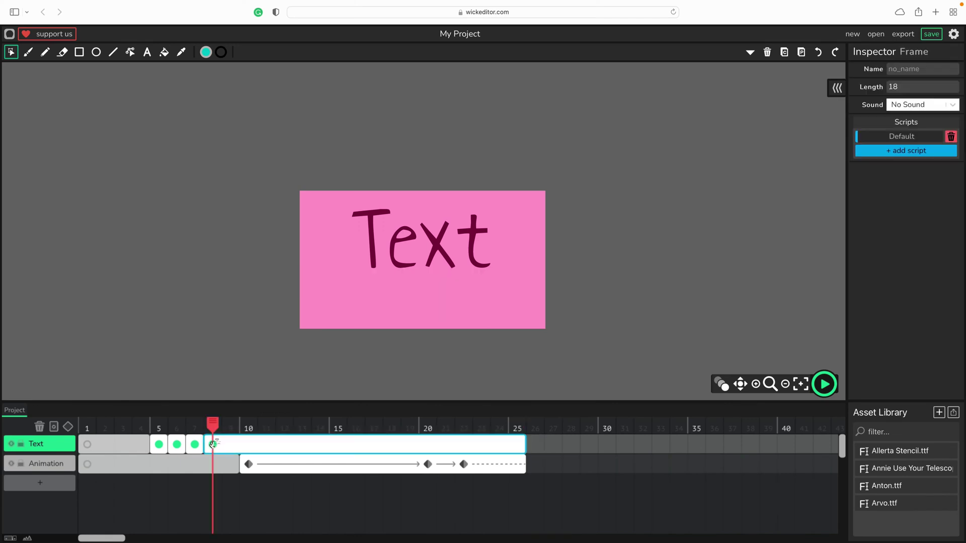
click(535, 445)
key(ctrl+v)
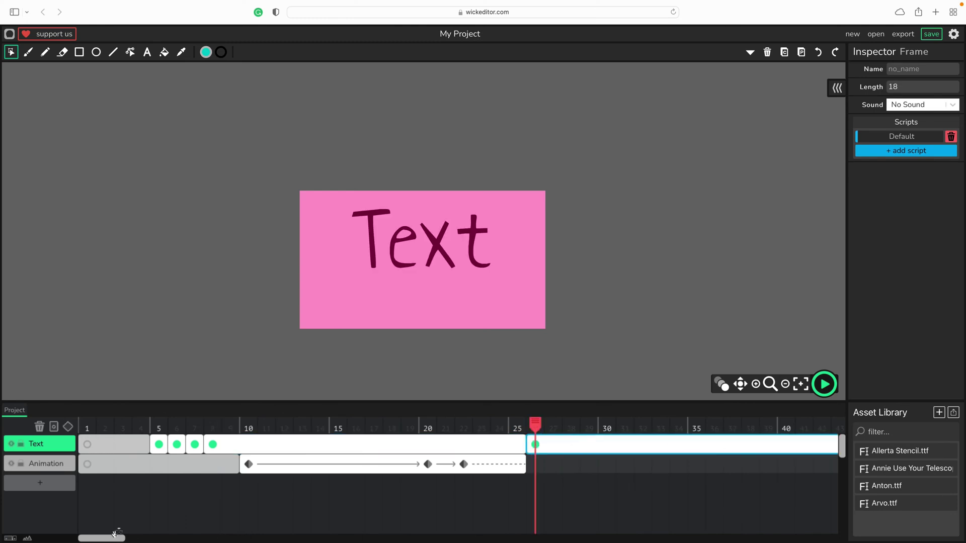
drag(114, 534, 164, 535)
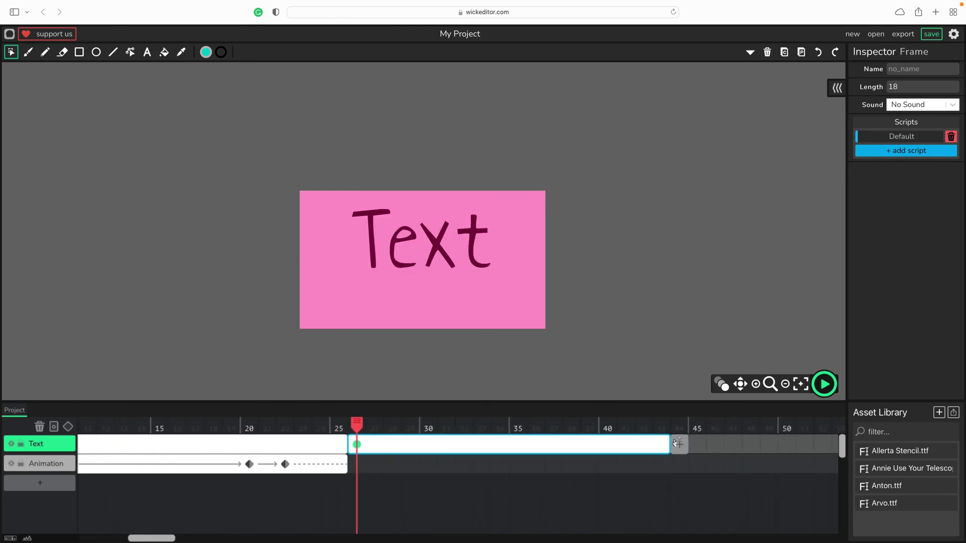
drag(676, 443, 357, 445)
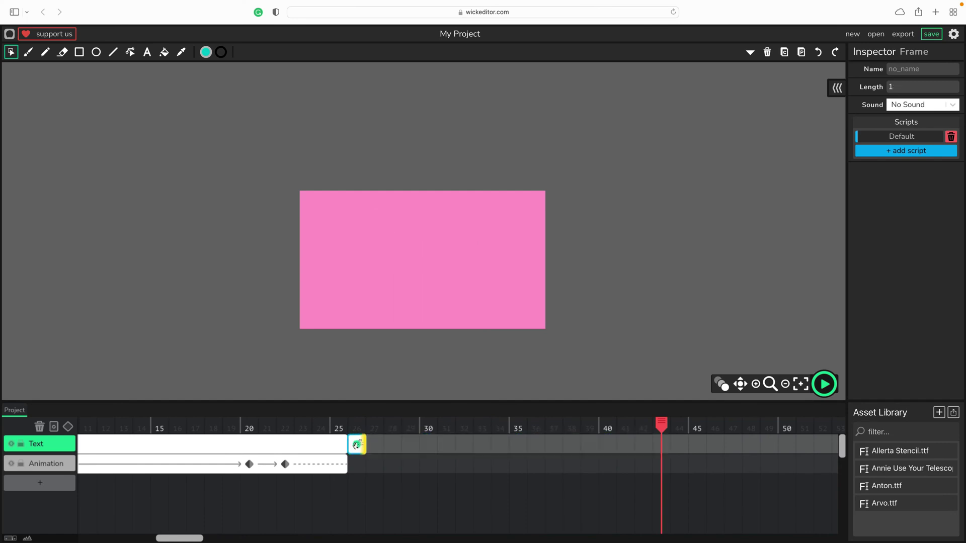
- Add a tween to the Text layer at frame 26 and extend that frame through frame 40, a length of 15
click(357, 444)
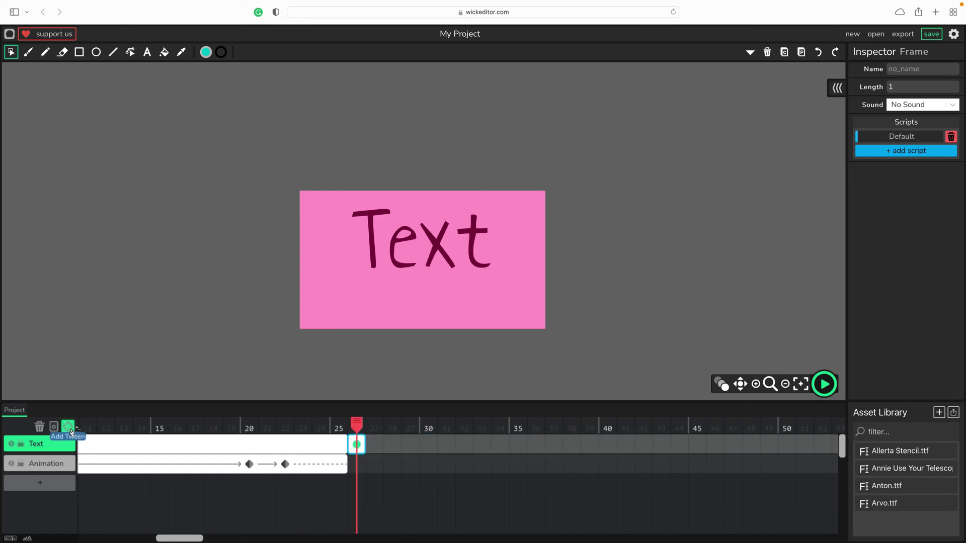
click(68, 426)
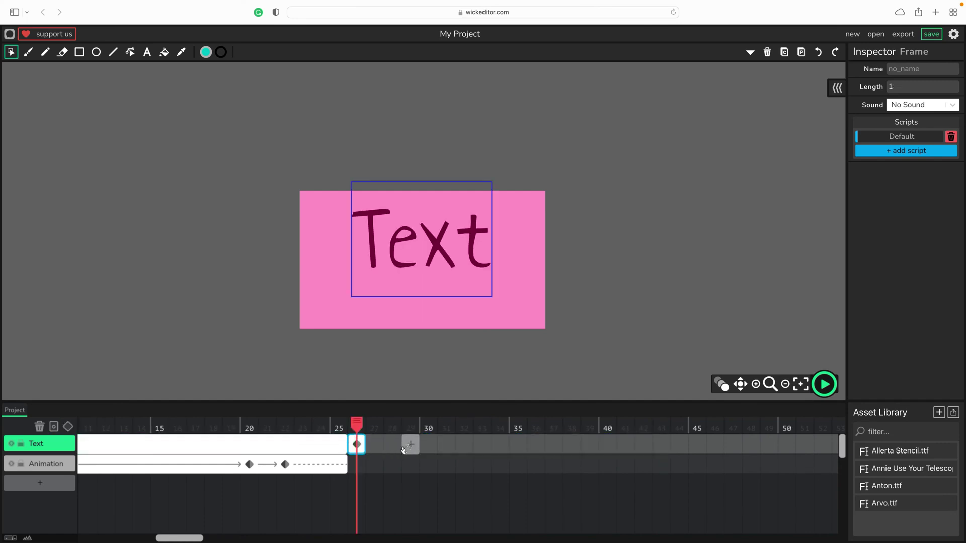
drag(383, 442, 614, 443)
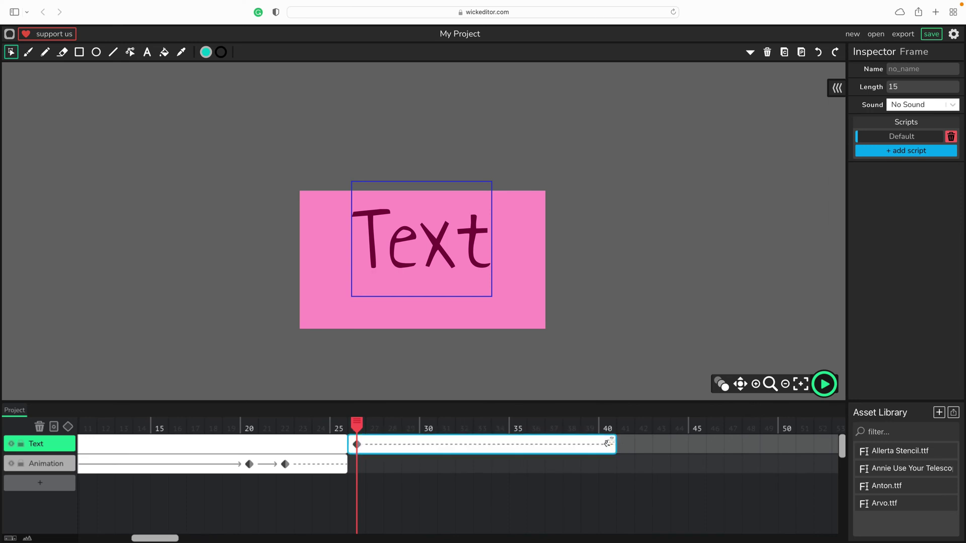
- Add a tween at frame 40 on the Text layer, with the Text clip rotated about 90 degrees and moved off the canvas's right side
click(608, 442)
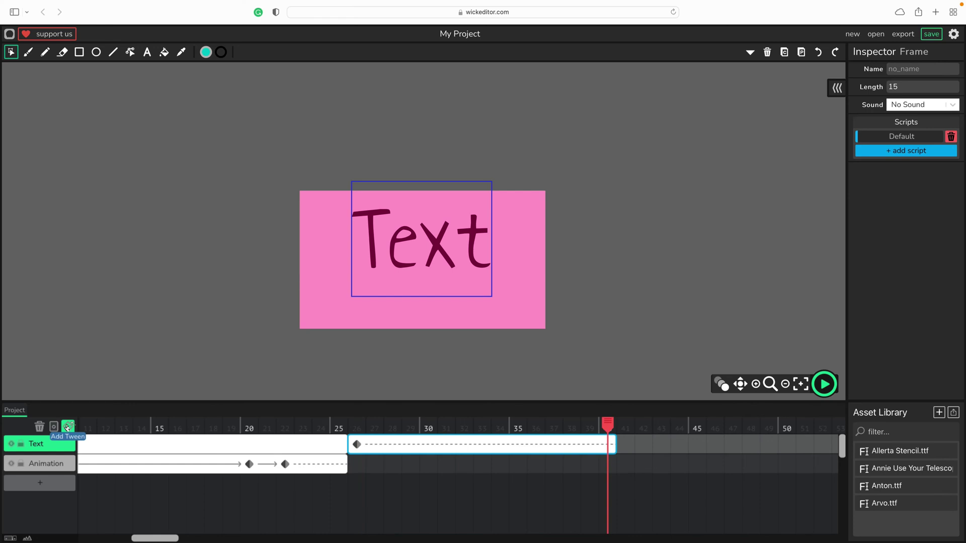
click(468, 222)
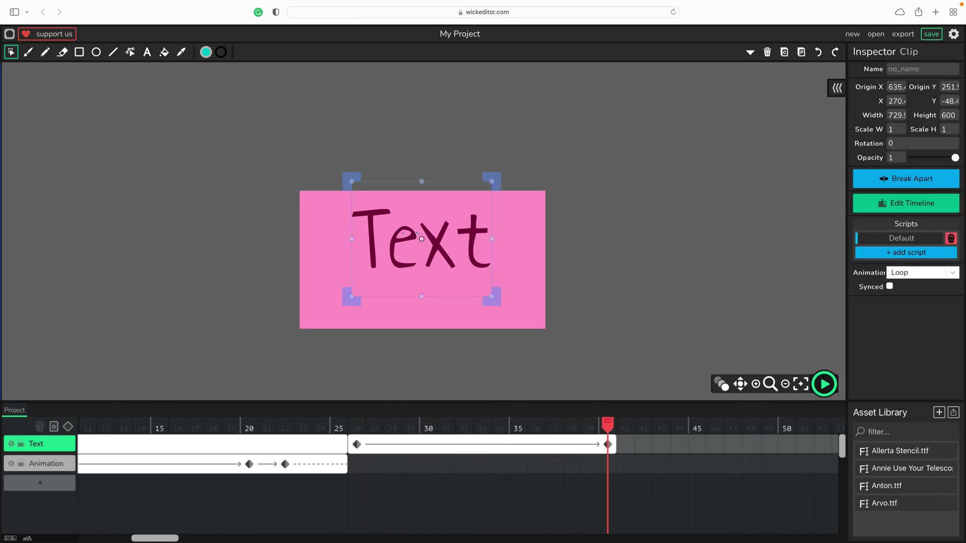
drag(382, 242, 589, 220)
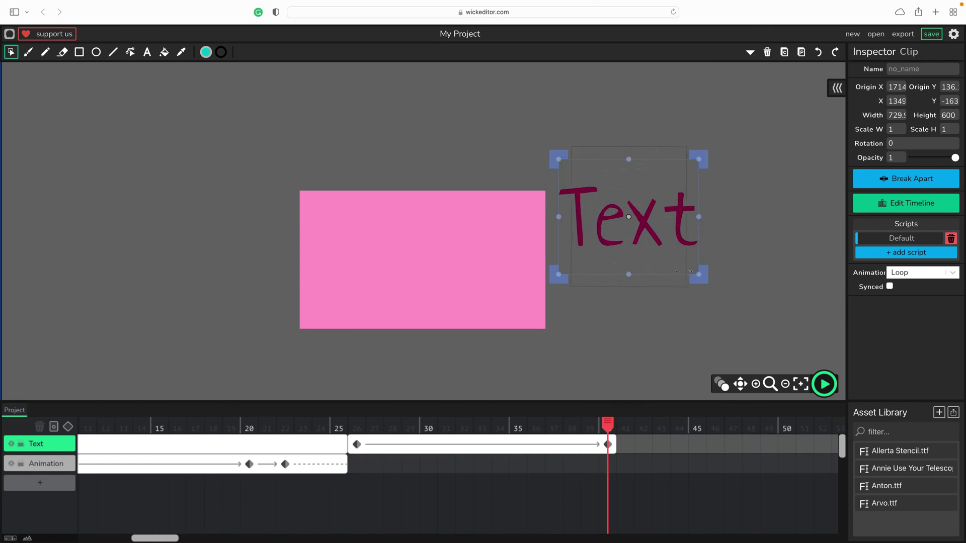
drag(705, 279, 566, 294)
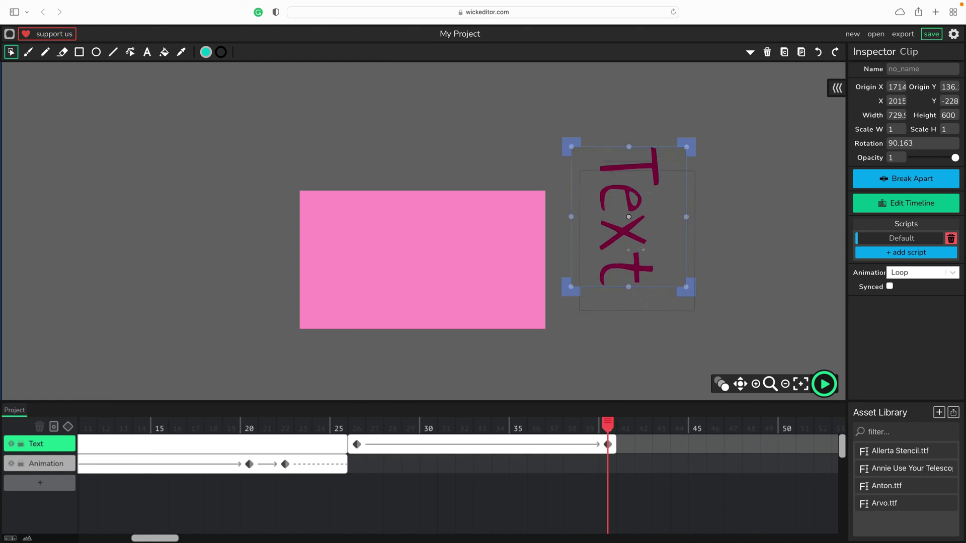
drag(603, 223, 573, 220)
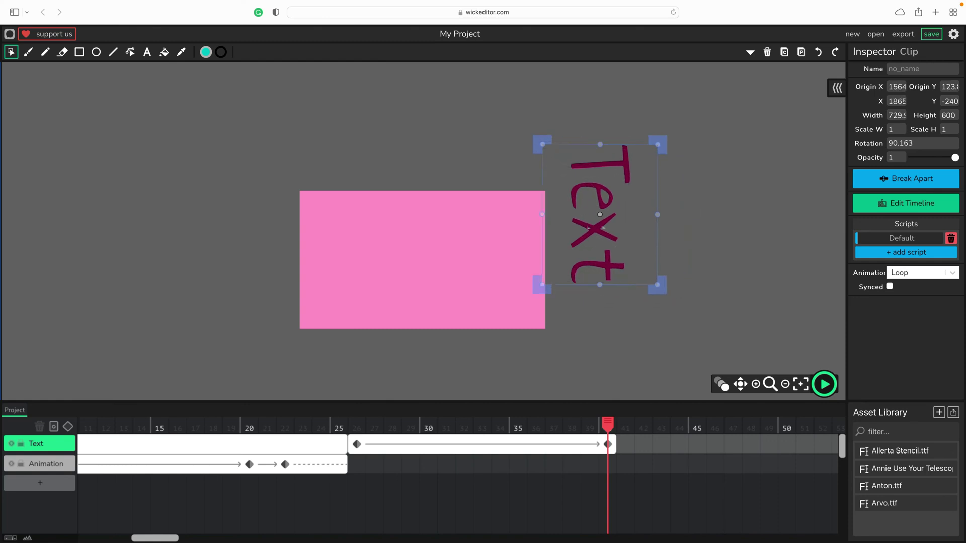
drag(604, 425, 621, 468)
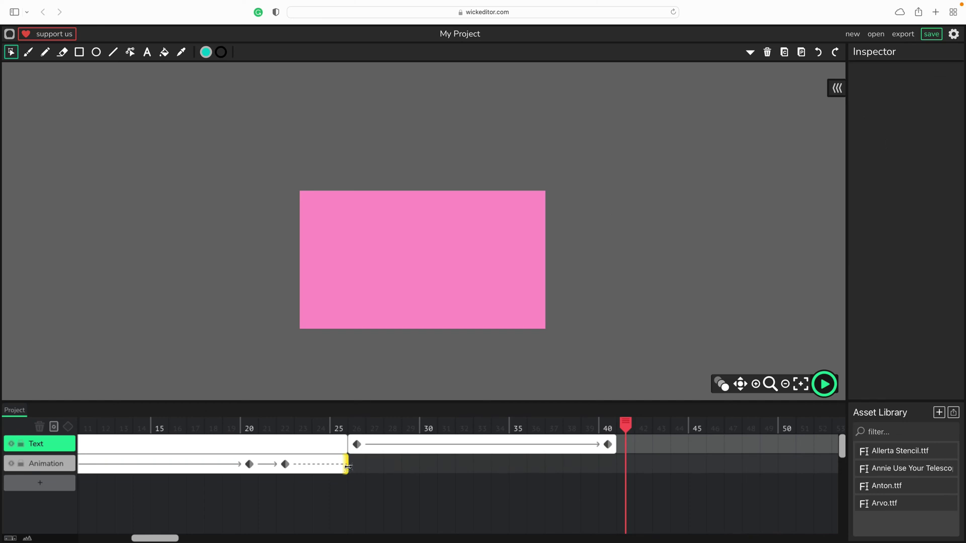
- Extend the Animation layer's frame to length 27 with a tween at frame 36, and on to length 40 with a tween at frame 49
drag(345, 464, 543, 463)
click(538, 464)
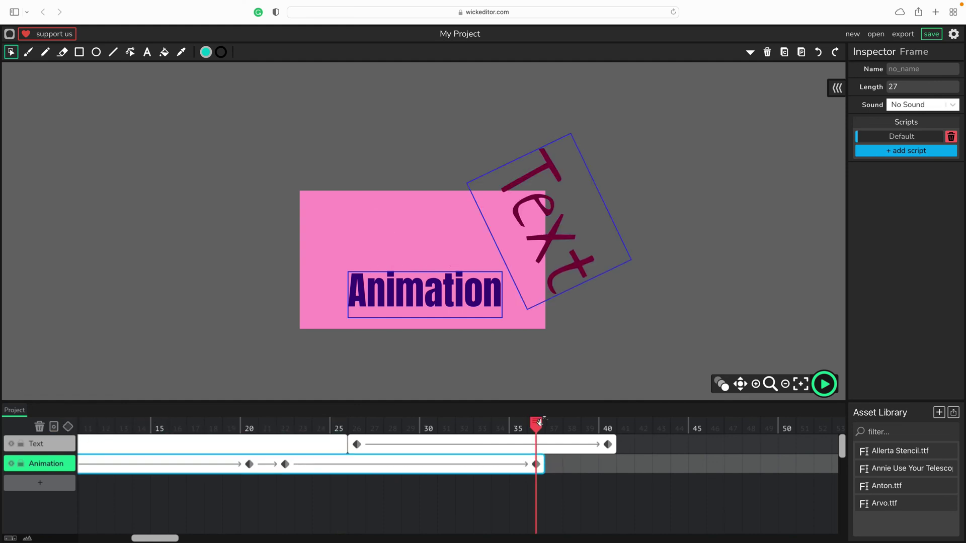
drag(544, 462, 777, 460)
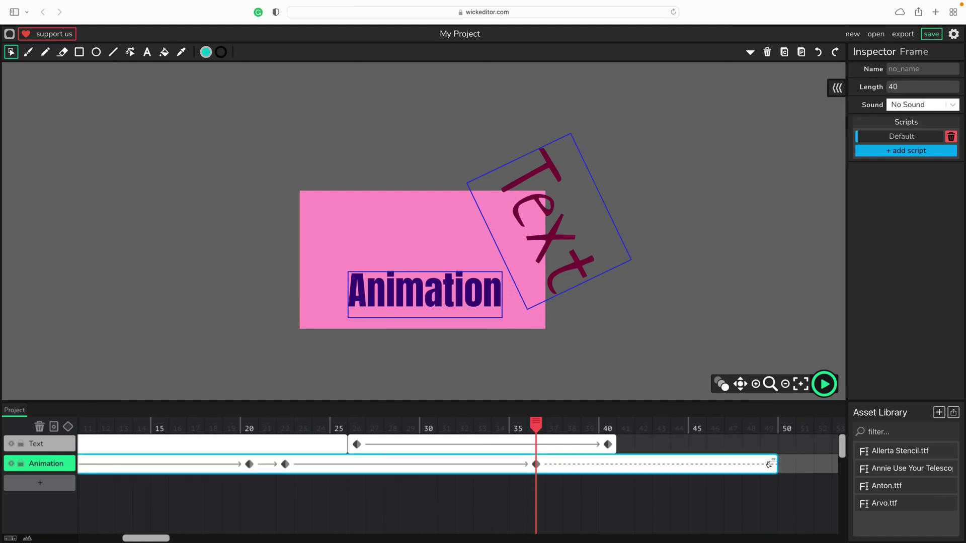
click(770, 463)
click(71, 428)
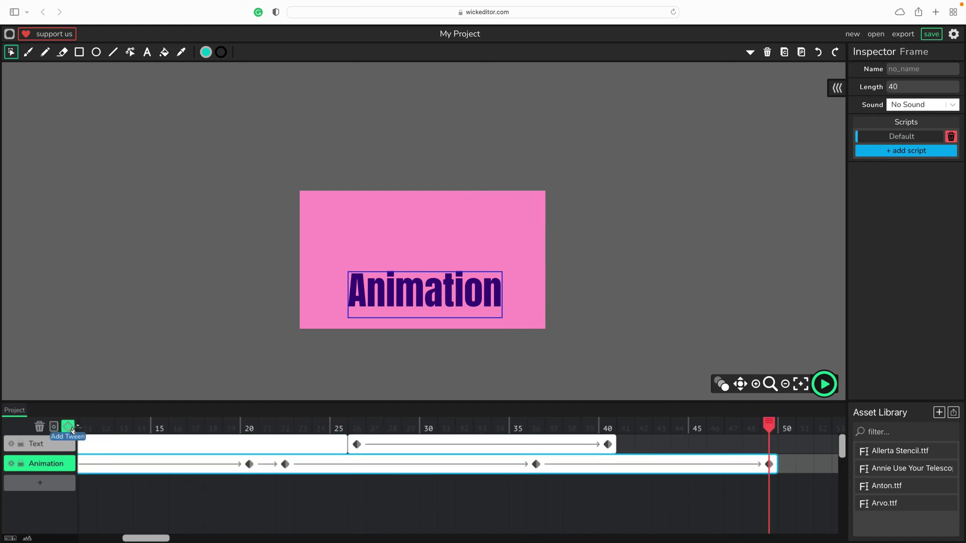
- At frame 49, move the Animation clip off the canvas's left side and rotate it to about -89 degrees
click(415, 285)
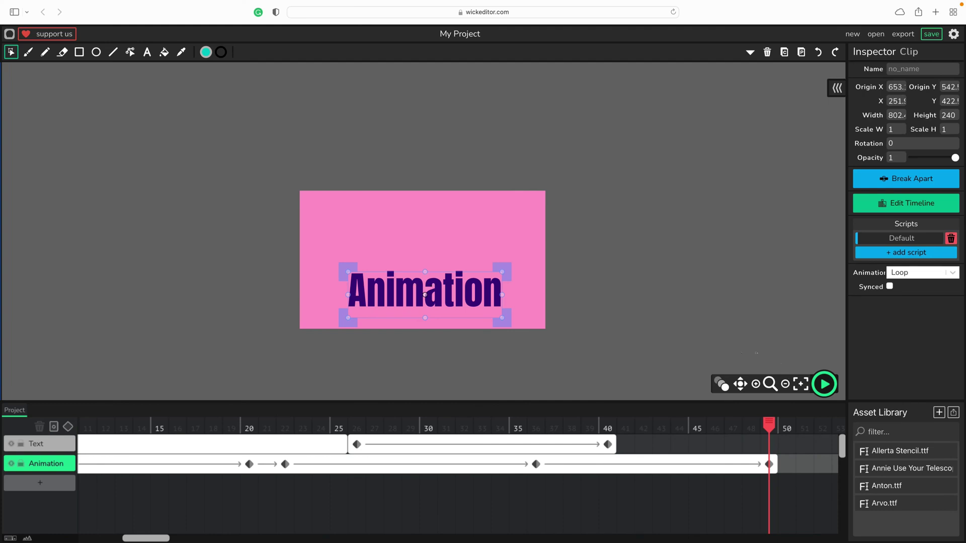
click(785, 384)
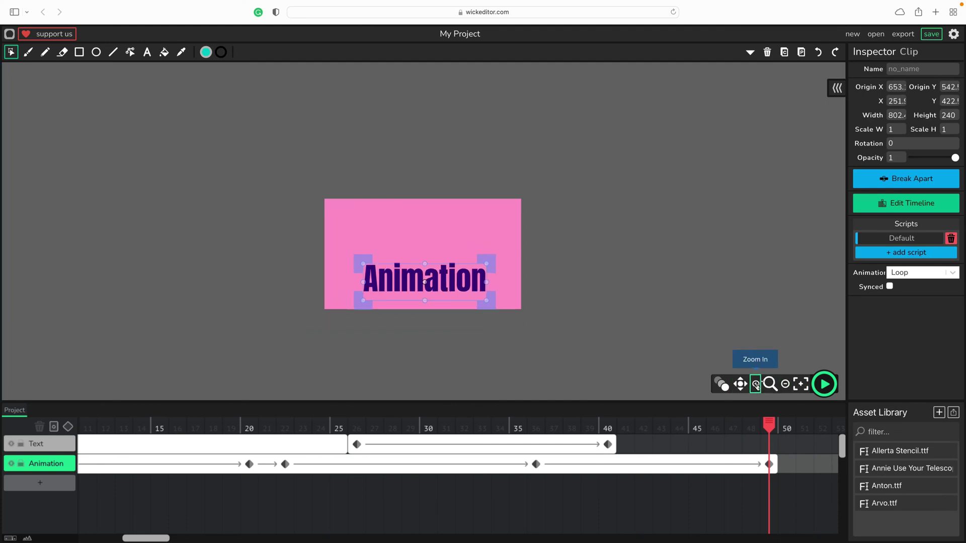
click(756, 386)
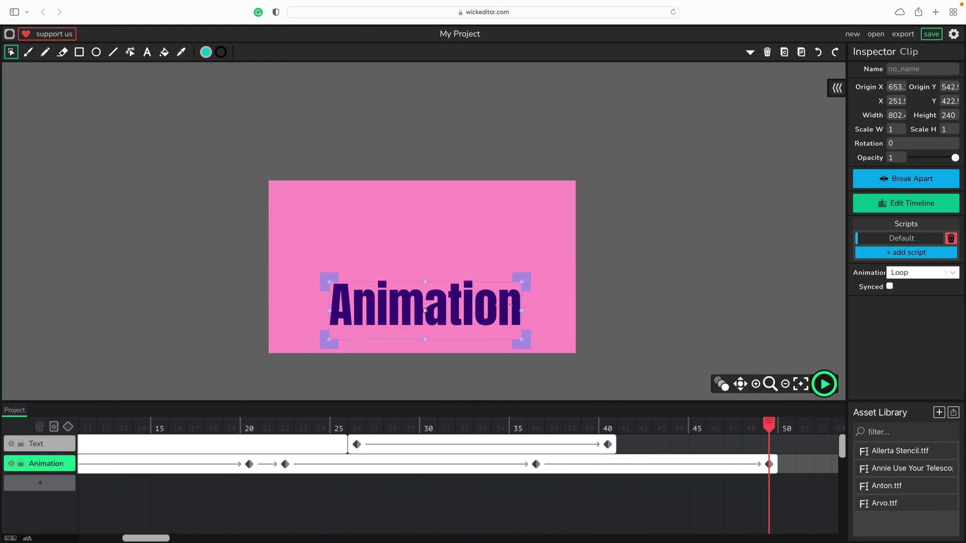
drag(511, 305, 224, 212)
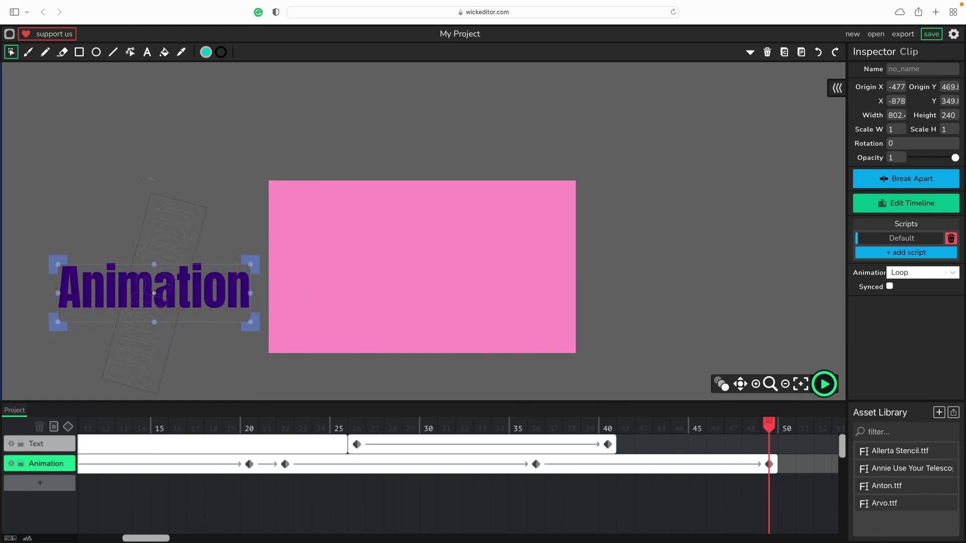
drag(112, 187, 114, 188)
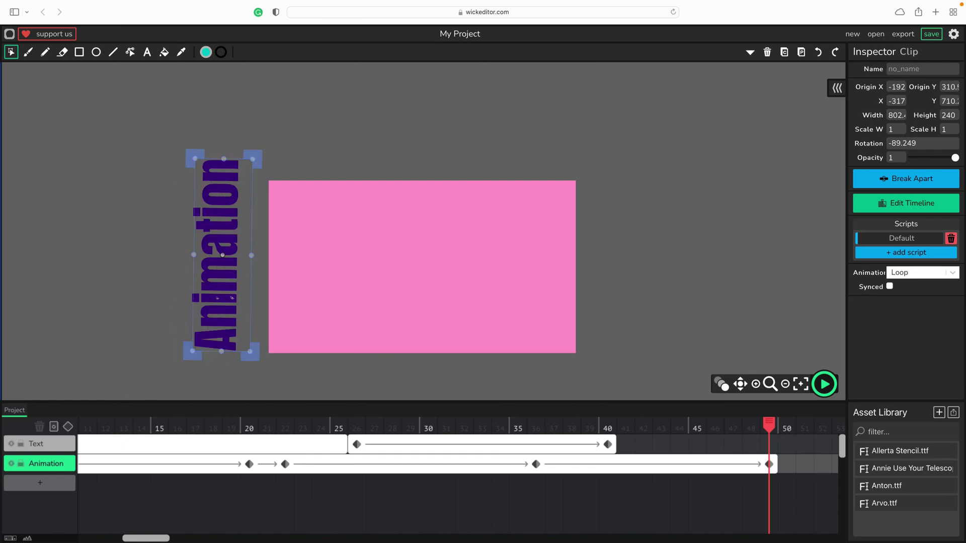
drag(232, 297, 236, 313)
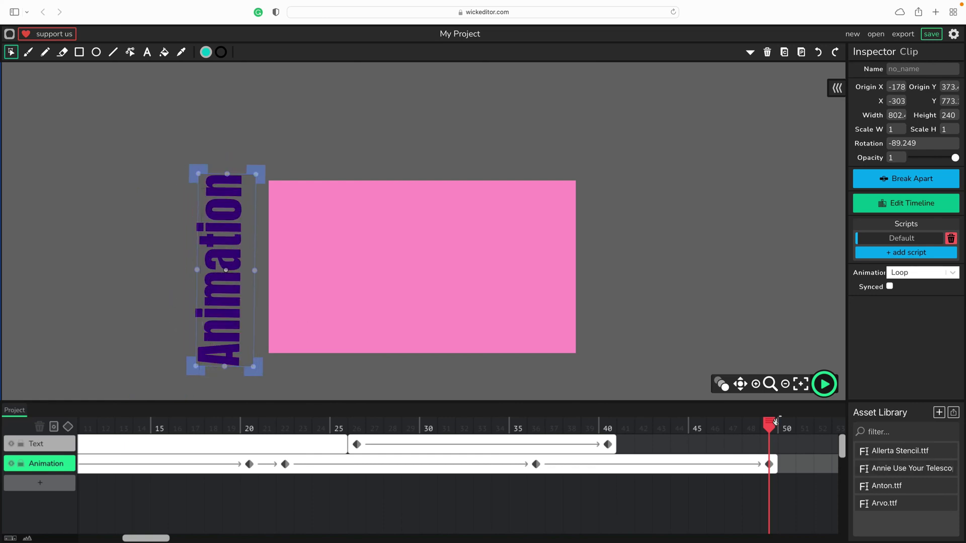
- Scrub the end of the Animation layer's tween and preview the whole animation to review both exits
drag(775, 421, 776, 461)
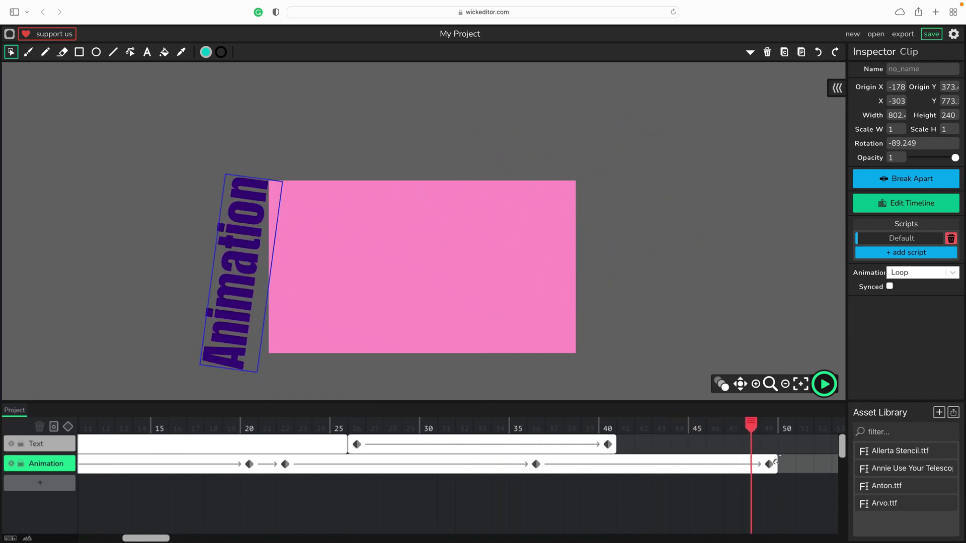
click(825, 385)
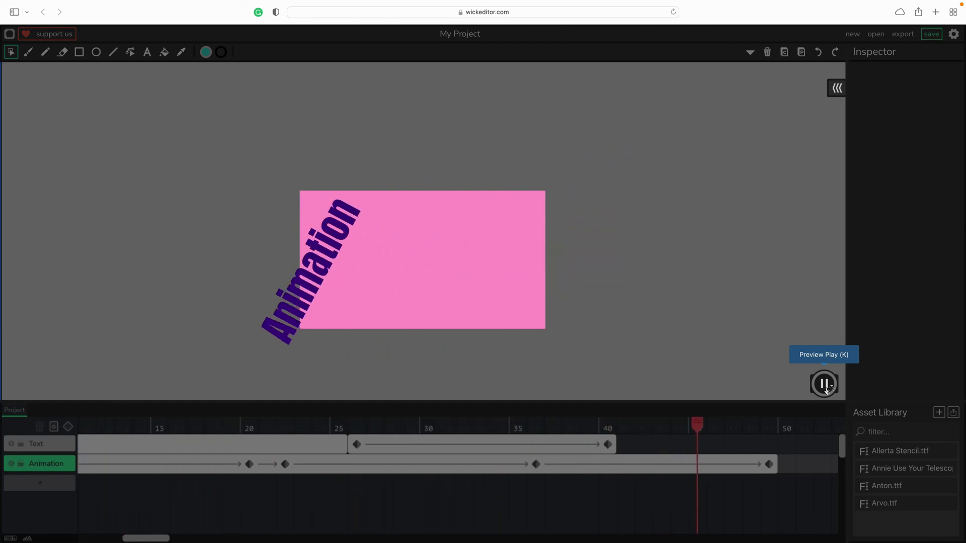
click(825, 385)
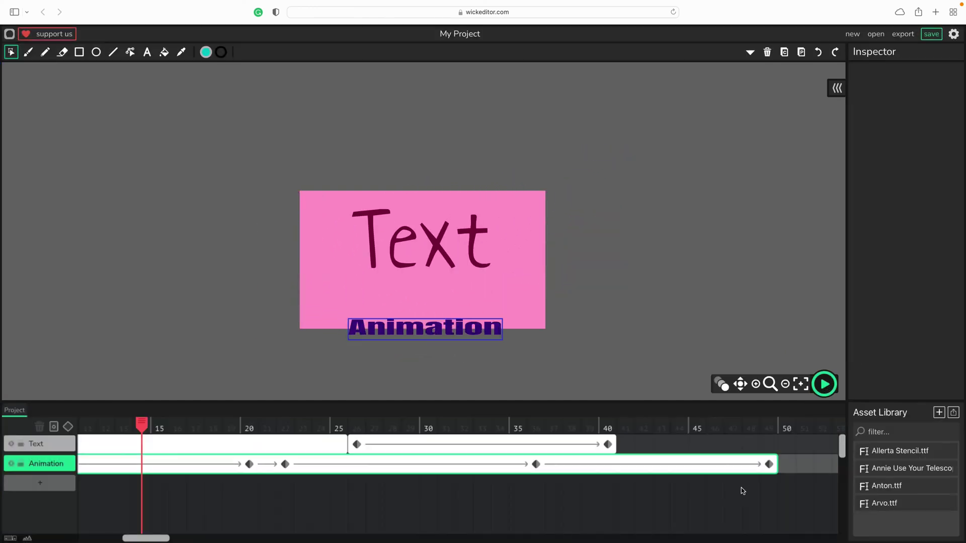
- Move the Animation layer's last tween to frame 46, shorten its frame to length 37, and shift the clip farther off the canvas, up and left
click(769, 464)
drag(709, 462, 715, 462)
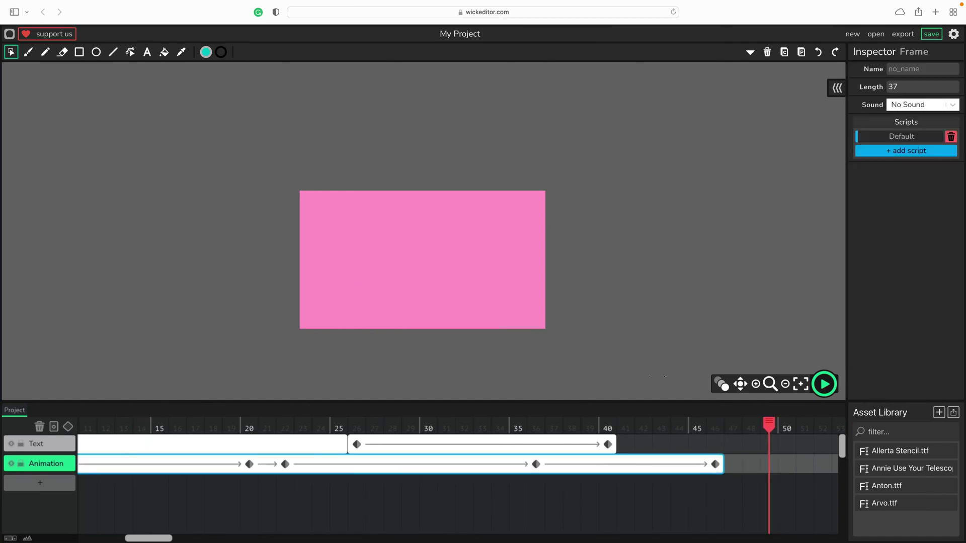
click(716, 426)
click(263, 267)
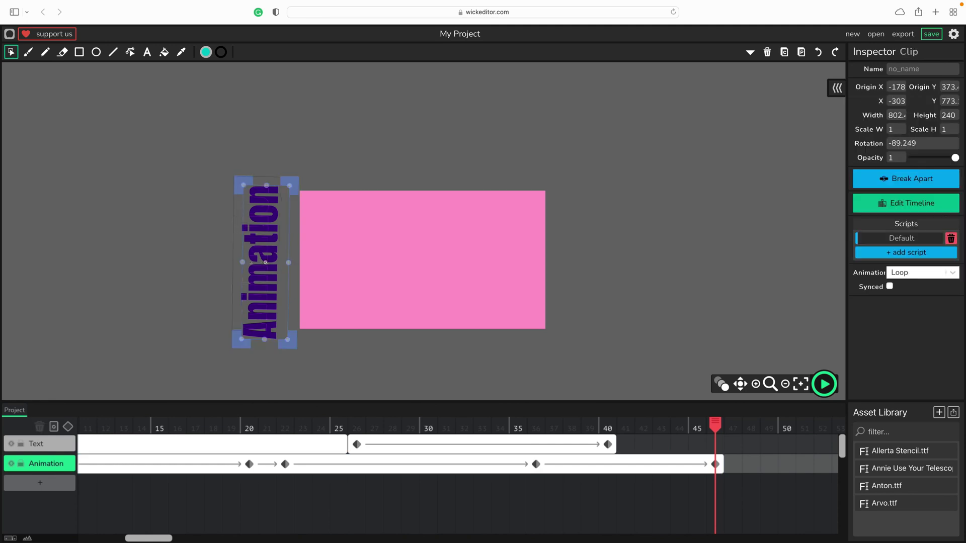
drag(263, 266, 250, 255)
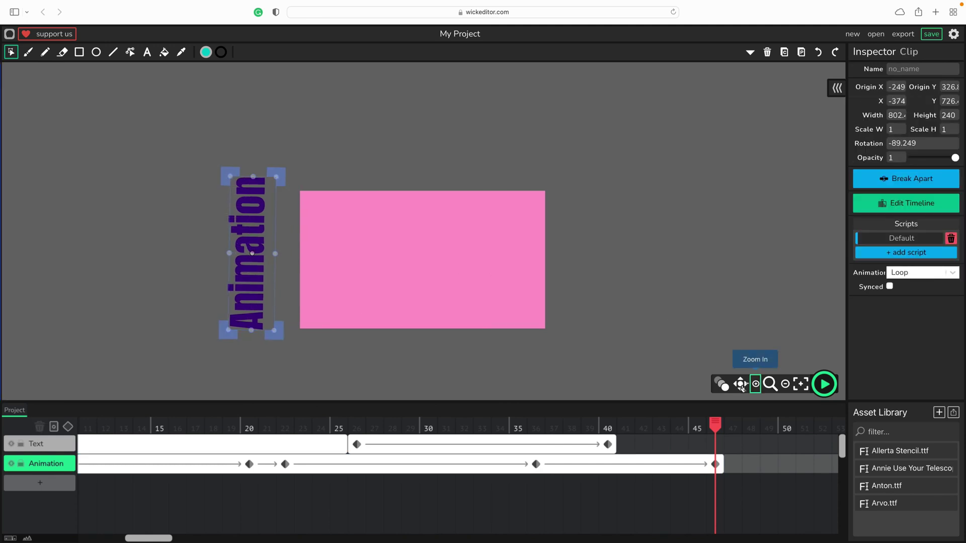
- Fit the canvas to the view and preview the animation to check the adjusted timing
click(801, 384)
click(825, 383)
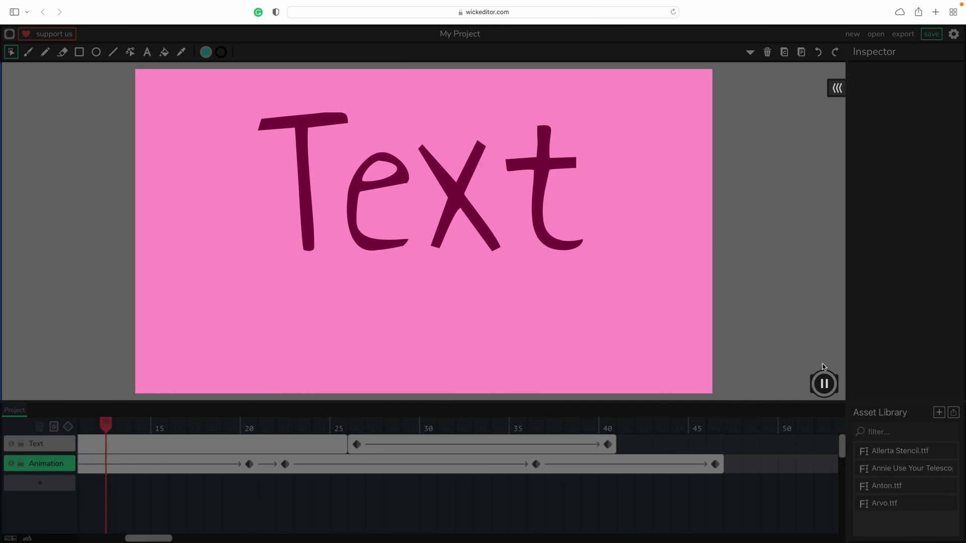
click(823, 384)
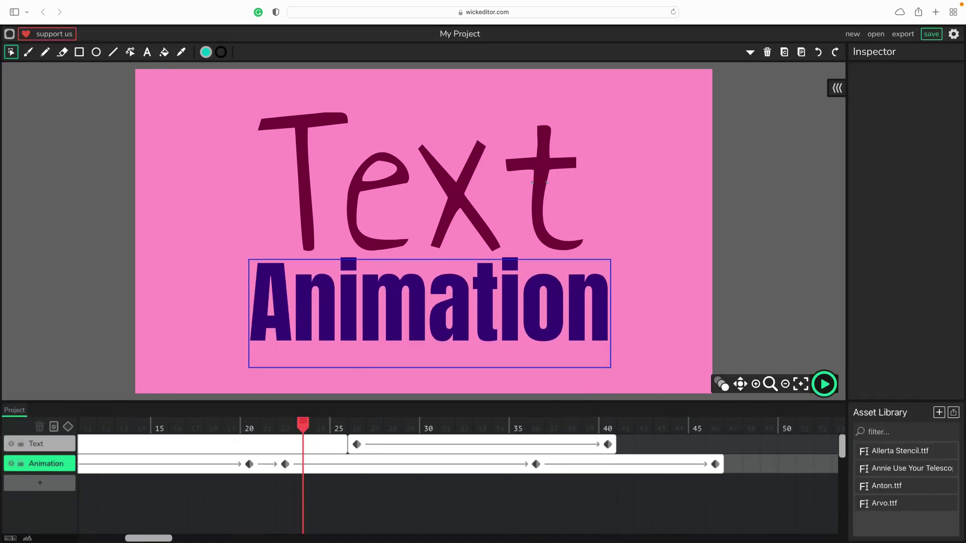
- Export the project as an MP4 video named My Project and dismiss the export progress dialog
click(903, 35)
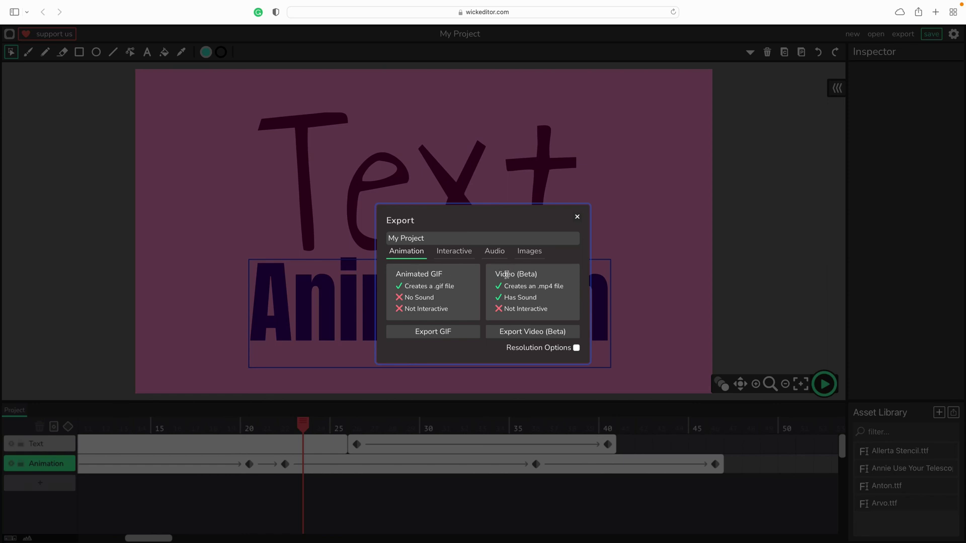
click(537, 334)
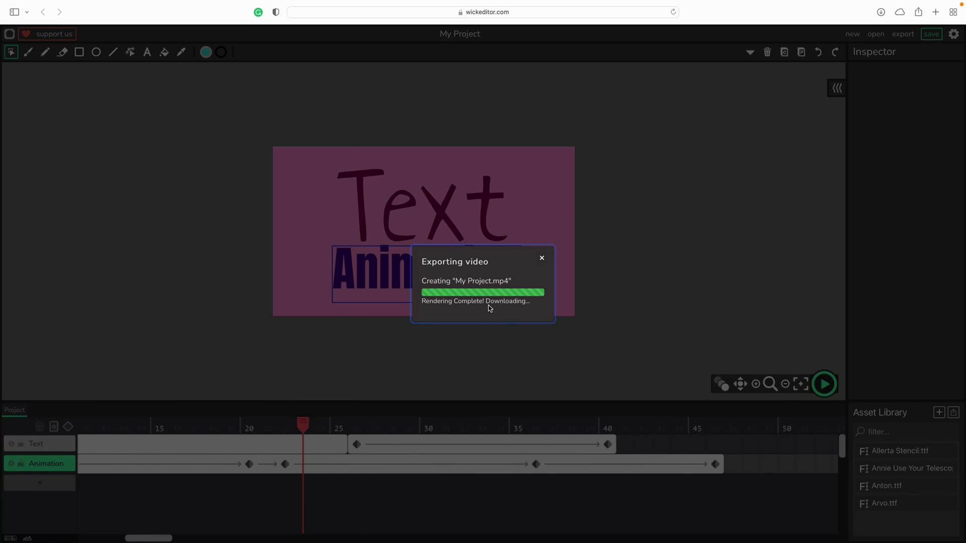
double_click(468, 301)
click(542, 258)
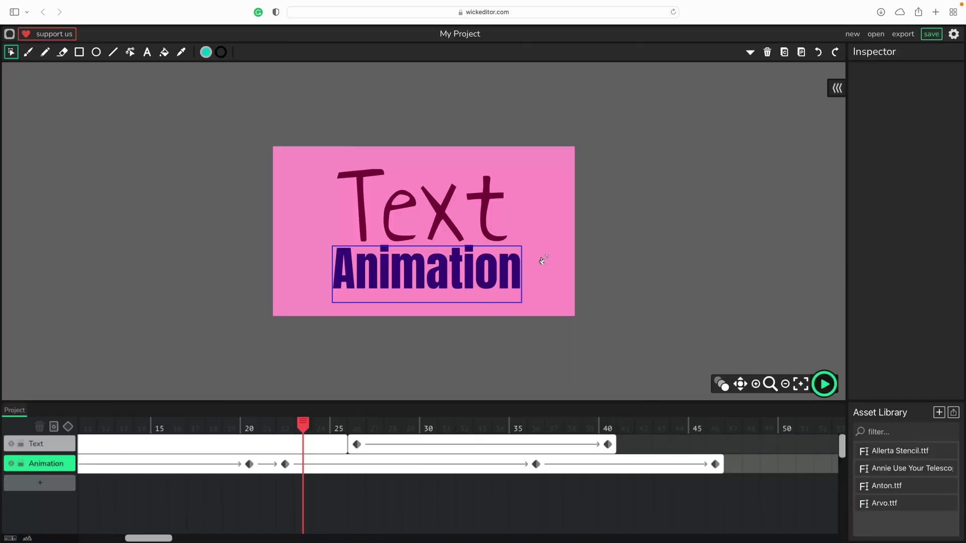
mouse_move(623, 542)
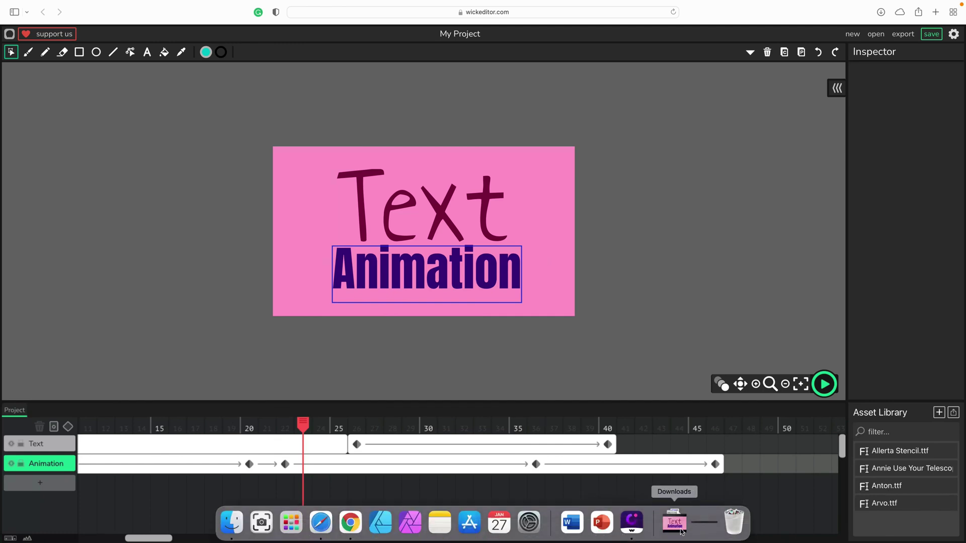